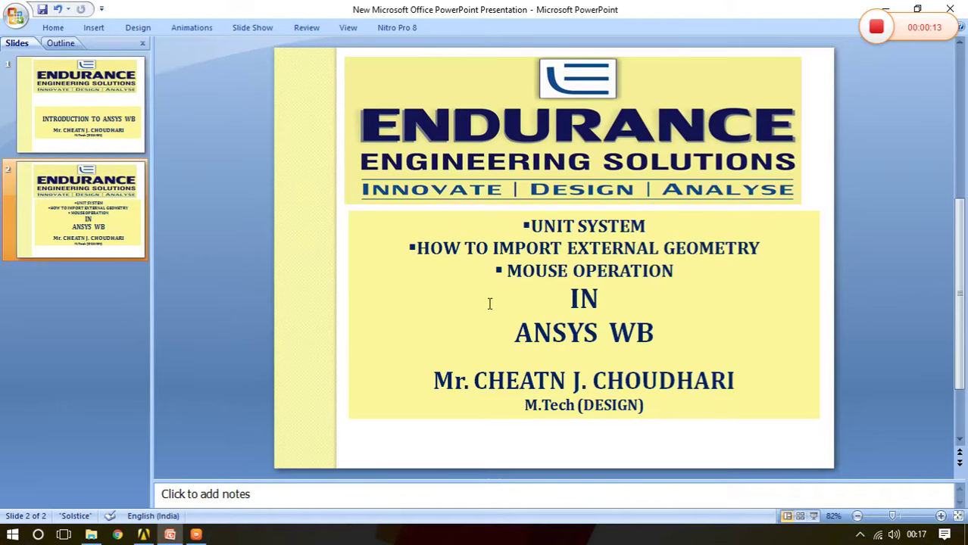
- Restore the Unsaved Project - Workbench window from the taskbar to full screen
{"action": "left_click", "coordinate": [890, 9]}
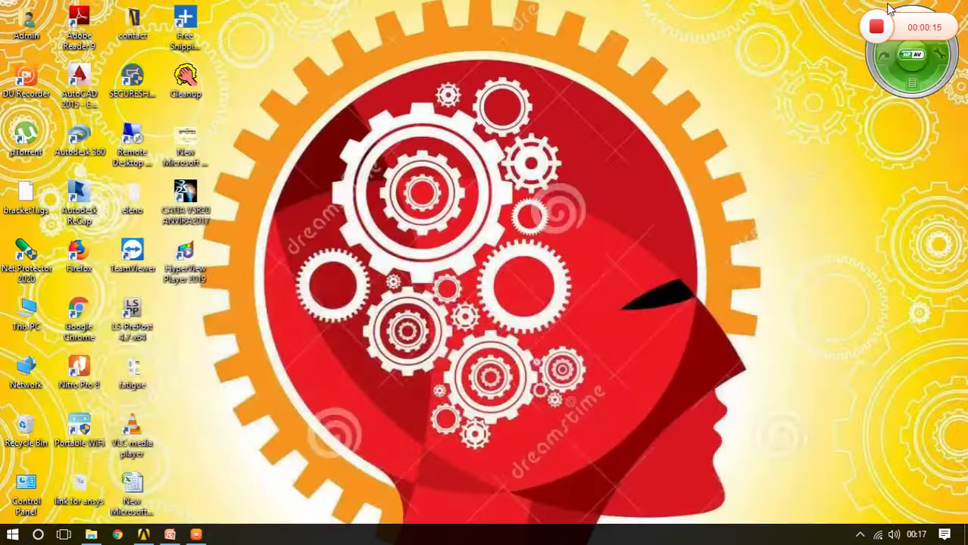
{"action": "left_click", "coordinate": [146, 534]}
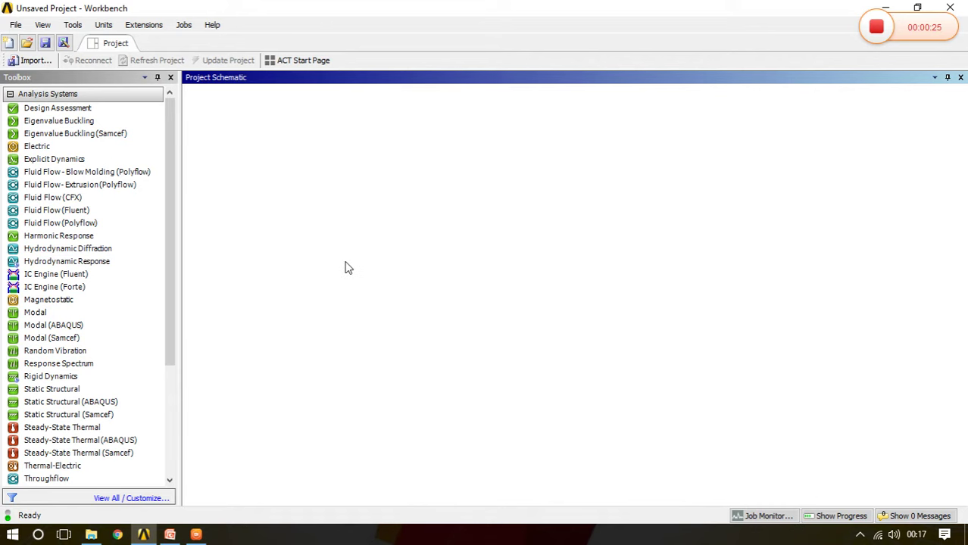
- Add a standalone Static Structural system with its default name, then open the Units menu
{"action": "left_click", "coordinate": [75, 390]}
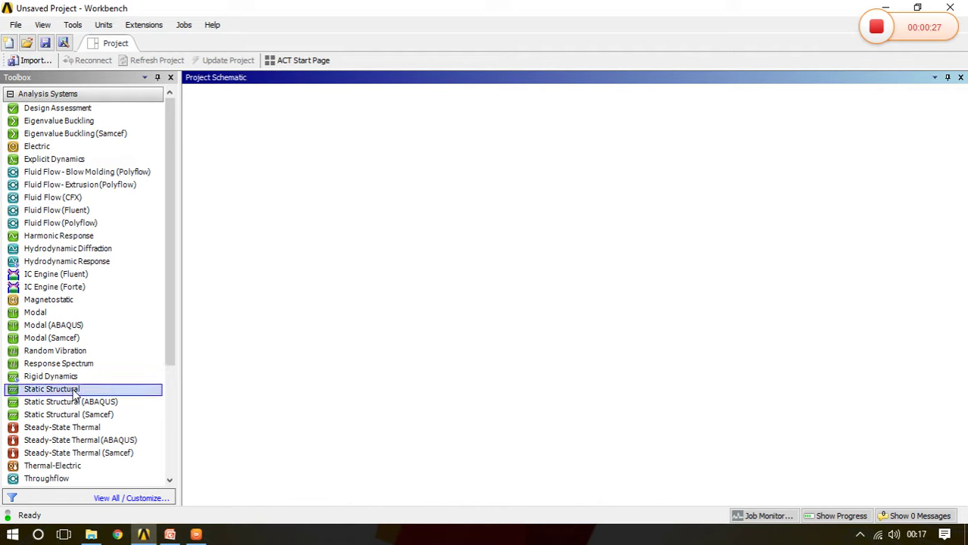
{"action": "left_click_drag", "start_coordinate": [75, 392], "coordinate": [248, 153]}
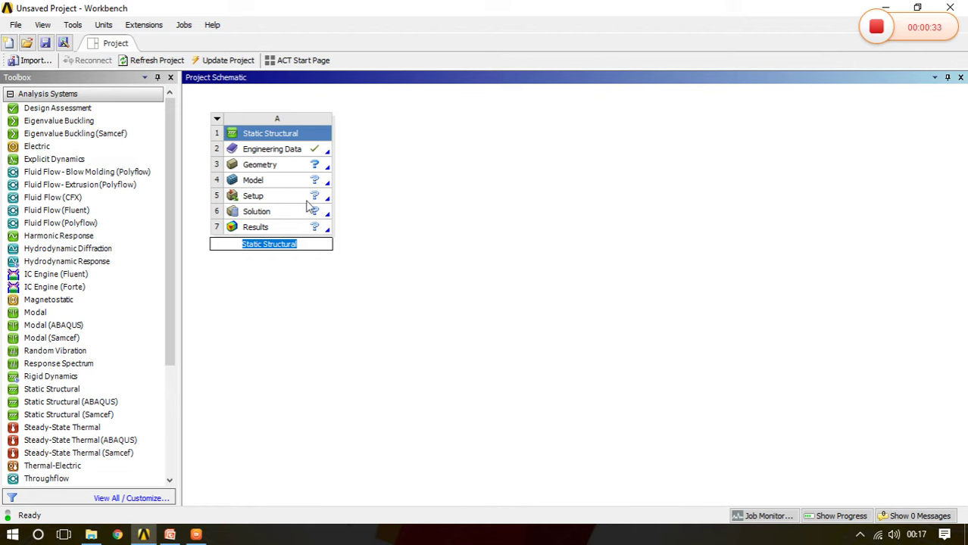
{"action": "left_click", "coordinate": [394, 197]}
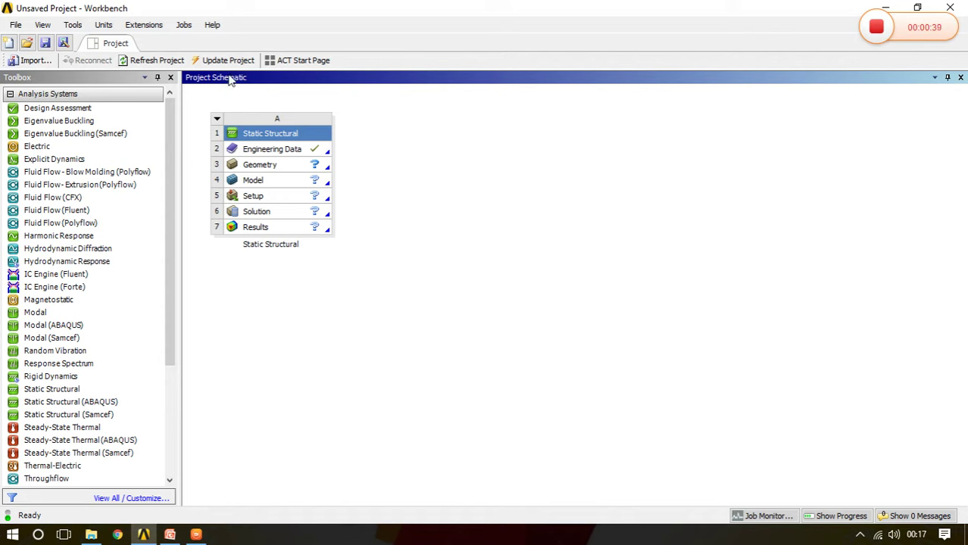
{"action": "left_click", "coordinate": [103, 26]}
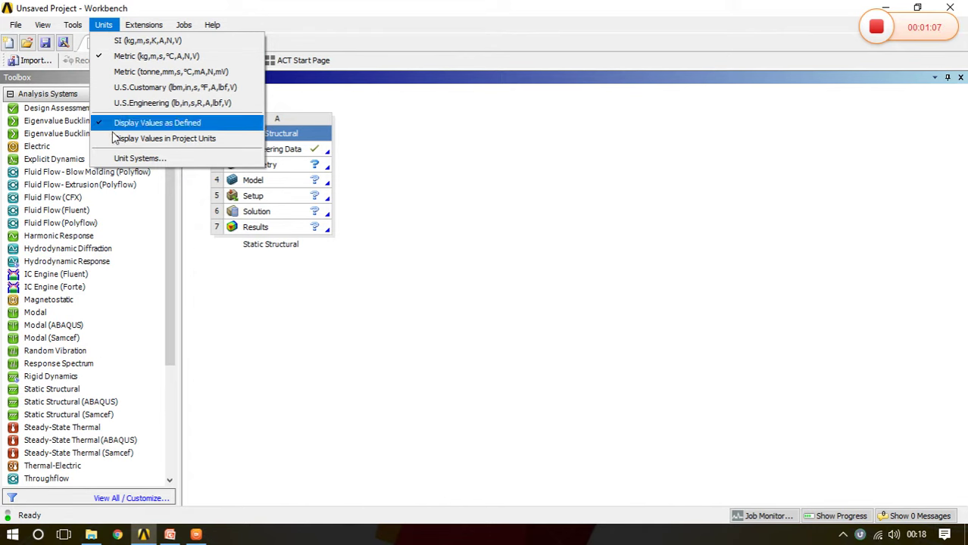
- Open Units > Unit Systems, widen the dialog and move it off the schematic
{"action": "left_click", "coordinate": [121, 159]}
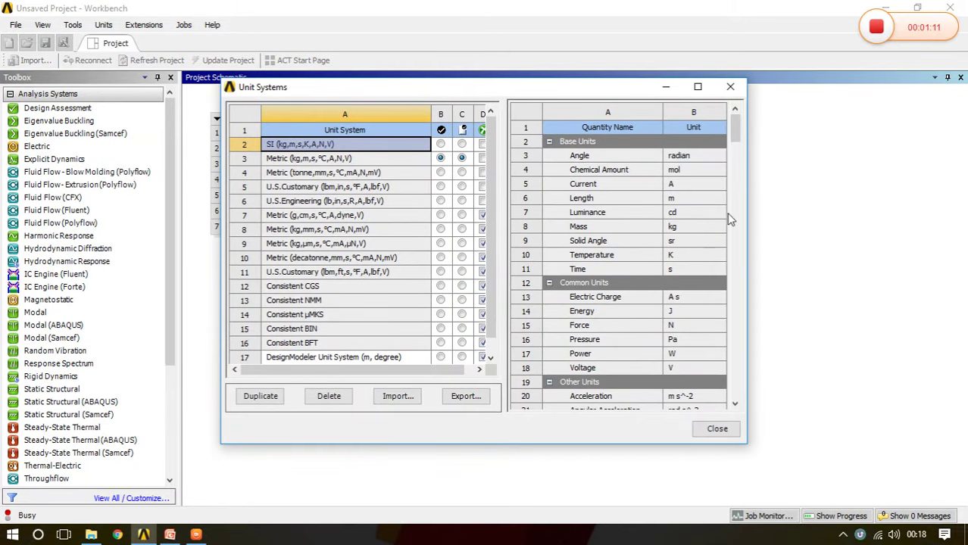
{"action": "left_click_drag", "start_coordinate": [747, 209], "coordinate": [837, 210]}
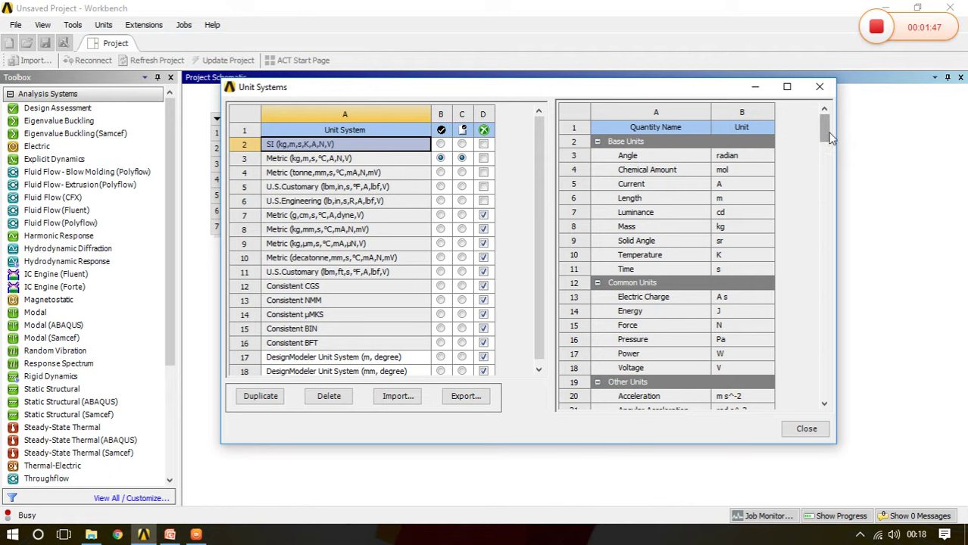
{"action": "mouse_move", "coordinate": [831, 136]}
{"action": "left_mouse_down"}
{"action": "mouse_move", "coordinate": [831, 284]}
{"action": "mouse_move", "coordinate": [833, 131]}
{"action": "left_mouse_up"}
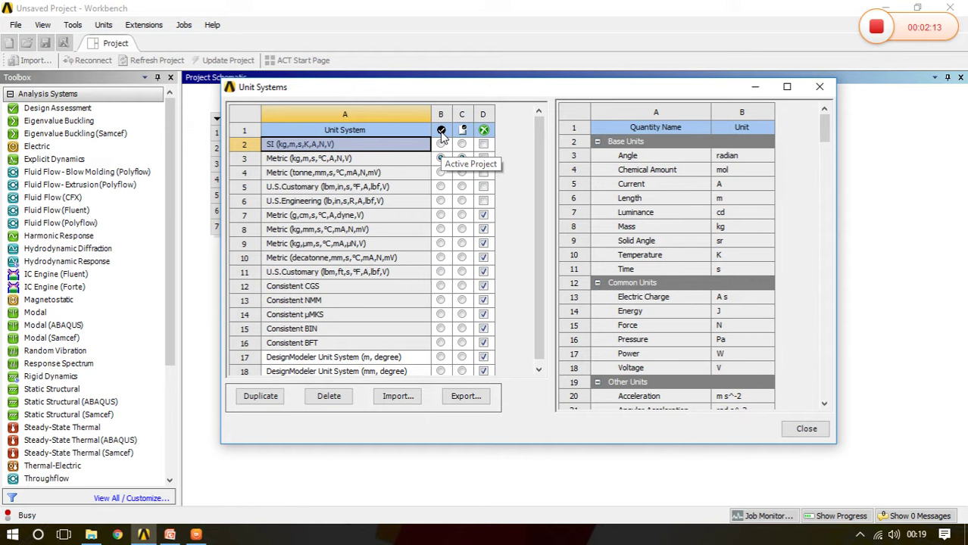
{"action": "left_click_drag", "start_coordinate": [452, 95], "coordinate": [548, 113]}
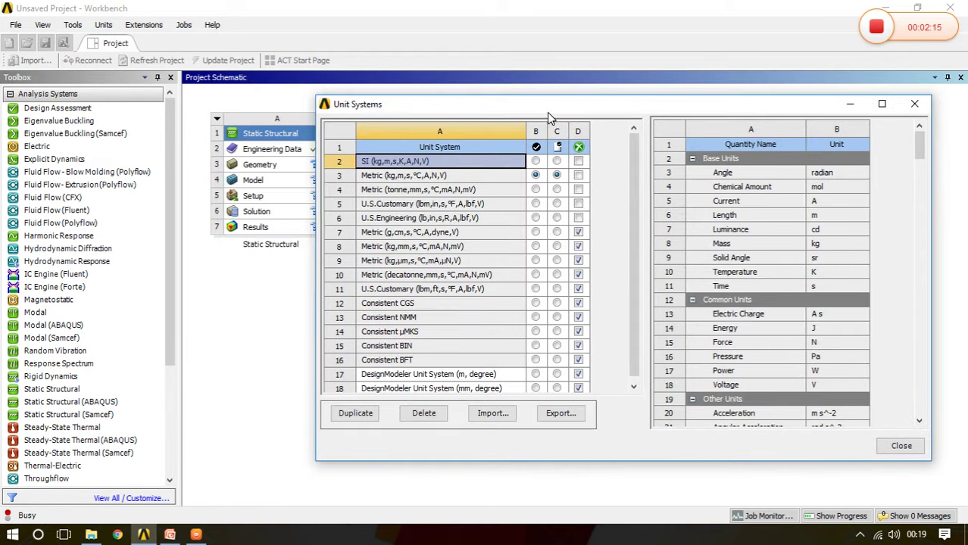
- Make Metric (kg,m,s,°C,A,N,V) active, hide U.S.Customary and U.S.Engineering, then close the dialog
{"action": "left_click", "coordinate": [536, 176]}
{"action": "left_click", "coordinate": [578, 206]}
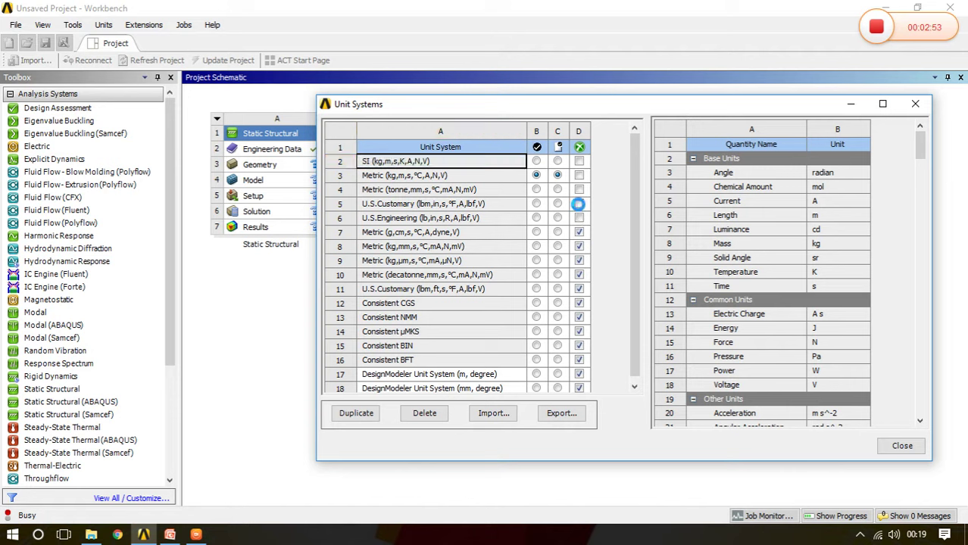
{"action": "left_click", "coordinate": [580, 217]}
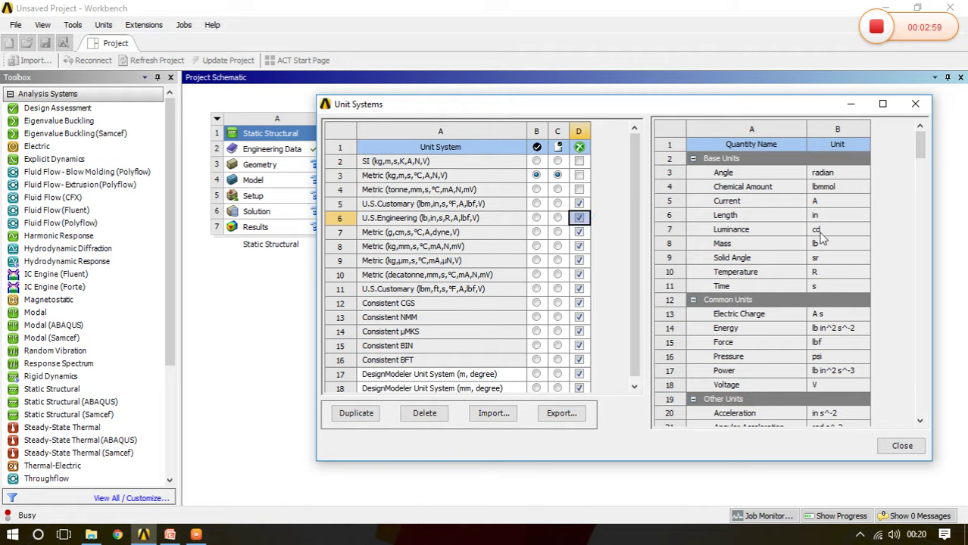
{"action": "left_click", "coordinate": [914, 105]}
- Pick Metric (kg,m,s,°C,A,N,V) from the Units menu and reopen the menu to confirm
{"action": "left_click", "coordinate": [103, 26]}
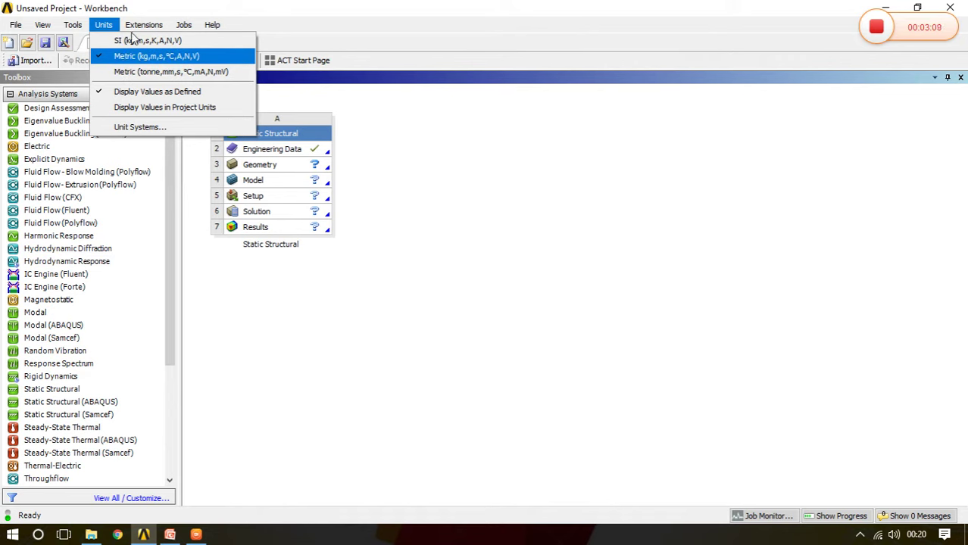
{"action": "left_click", "coordinate": [123, 56]}
{"action": "left_click", "coordinate": [135, 25]}
{"action": "mouse_move", "coordinate": [104, 28]}
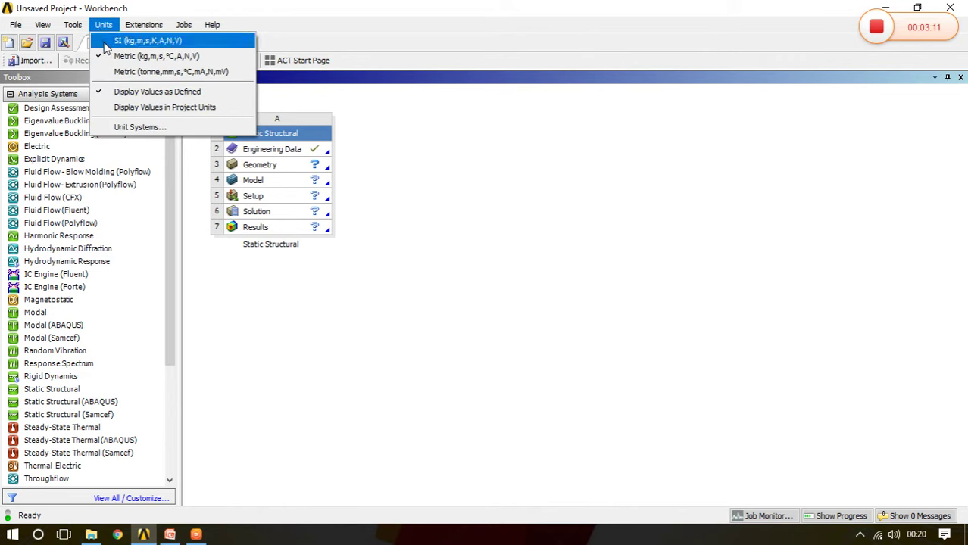
{"action": "left_click", "coordinate": [104, 26]}
{"action": "left_click", "coordinate": [106, 27]}
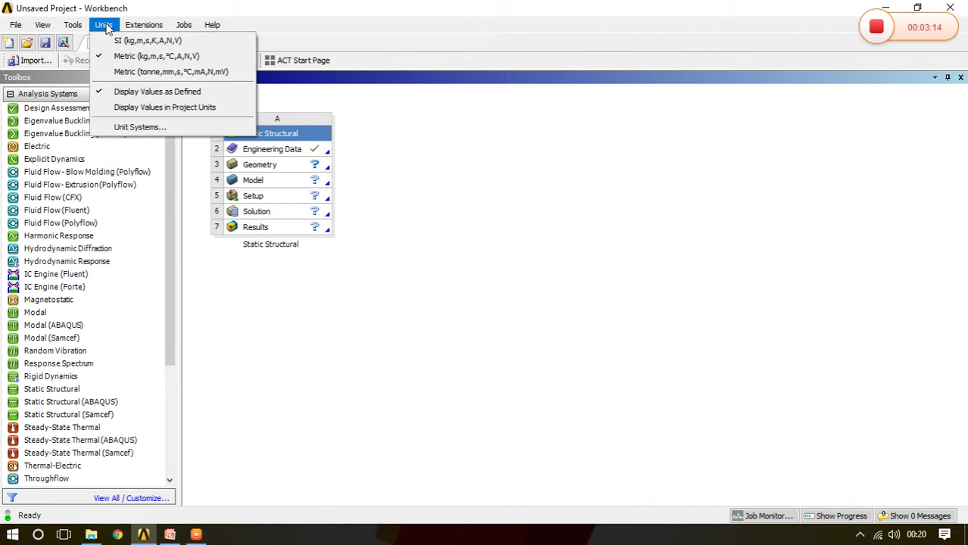
- In Unit Systems, duplicate Metric (kg,m,s,°C,A,N,V) into a new Custom Unit System
{"action": "left_click", "coordinate": [136, 127]}
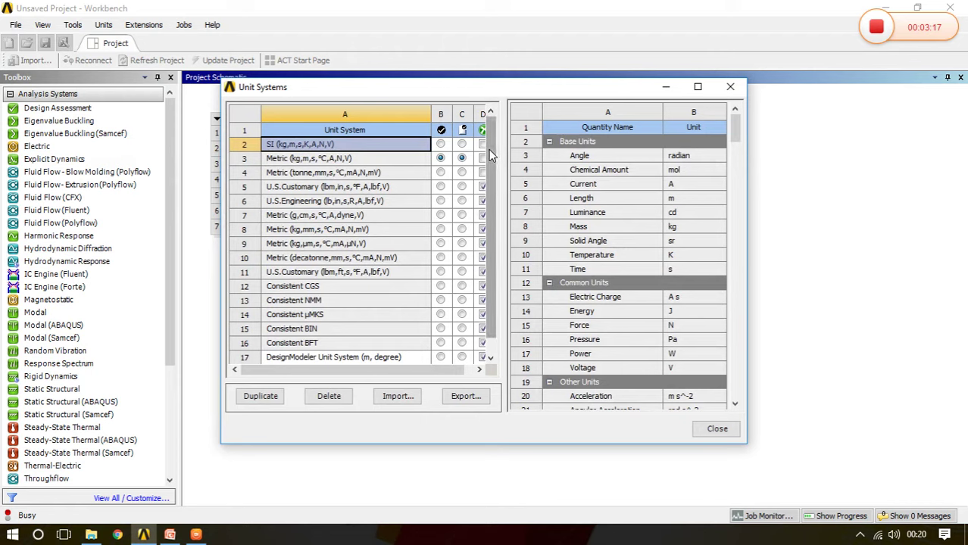
{"action": "scroll", "coordinate": [489, 149], "scroll_direction": "down", "scroll_amount": 1}
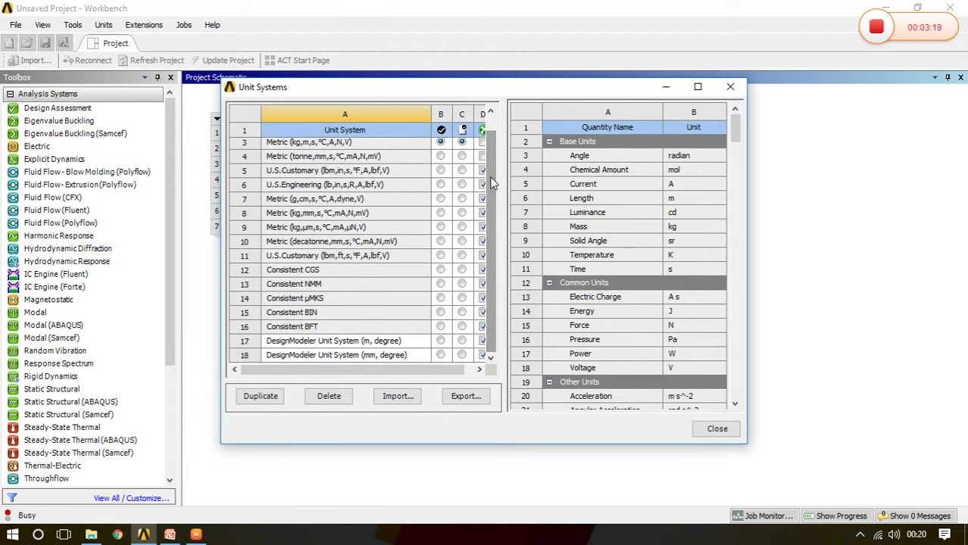
{"action": "left_click_drag", "start_coordinate": [491, 182], "coordinate": [493, 157]}
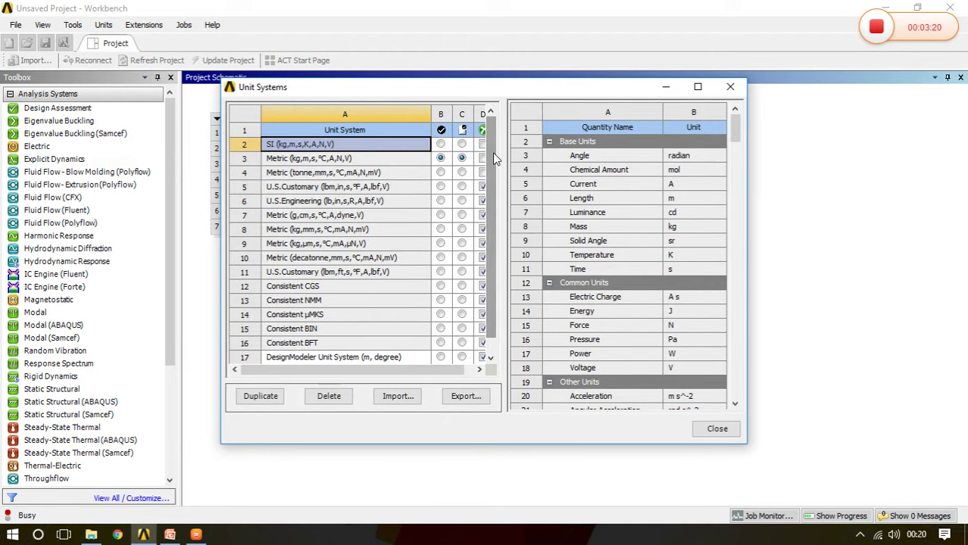
{"action": "left_click", "coordinate": [306, 161]}
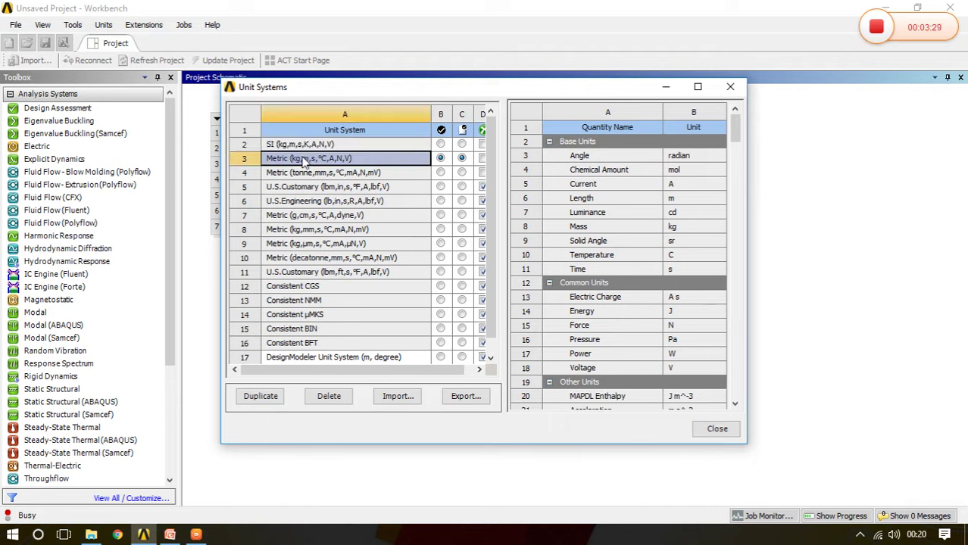
{"action": "left_click", "coordinate": [262, 399]}
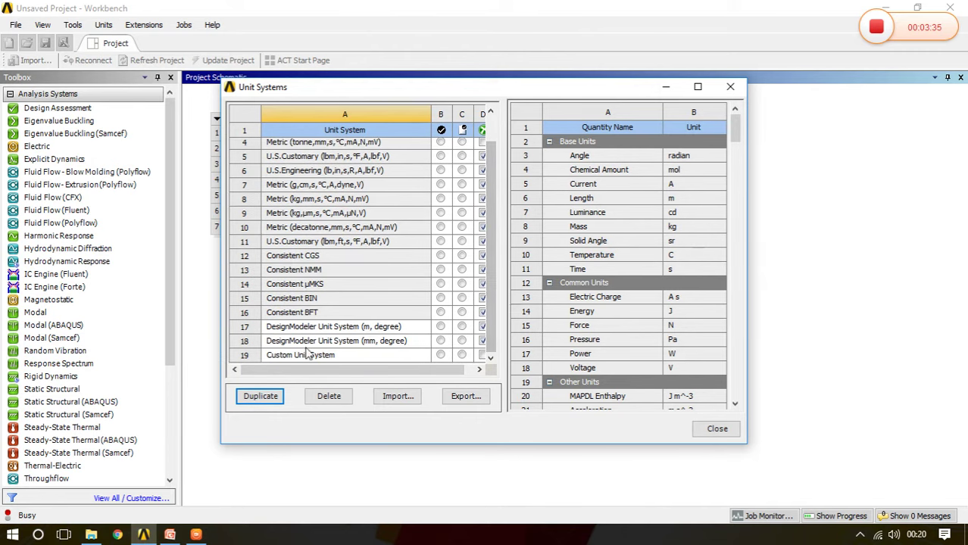
- Rename the new row 19 unit system to 'Custom'
{"action": "left_click", "coordinate": [307, 355]}
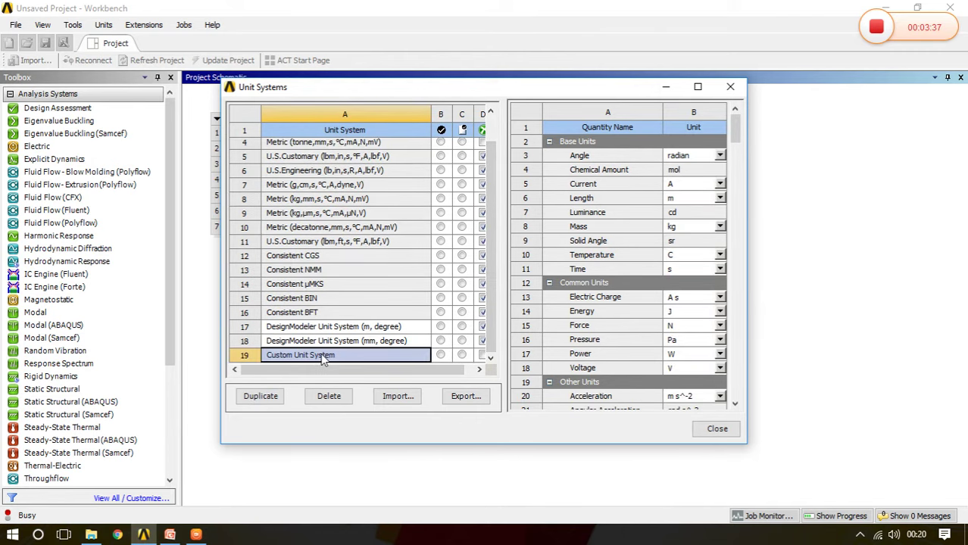
{"action": "left_click", "coordinate": [318, 356]}
{"action": "left_click", "coordinate": [324, 354]}
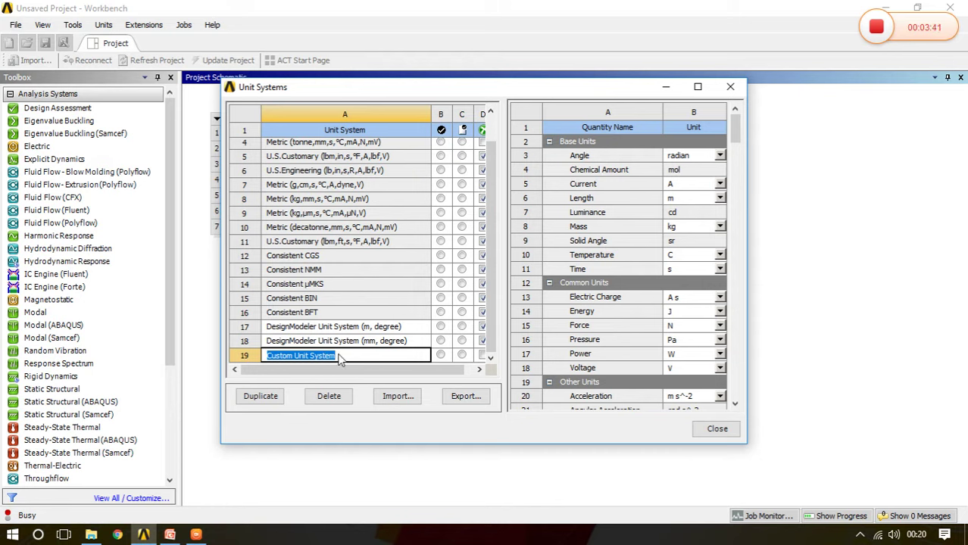
{"action": "left_click", "coordinate": [338, 359]}
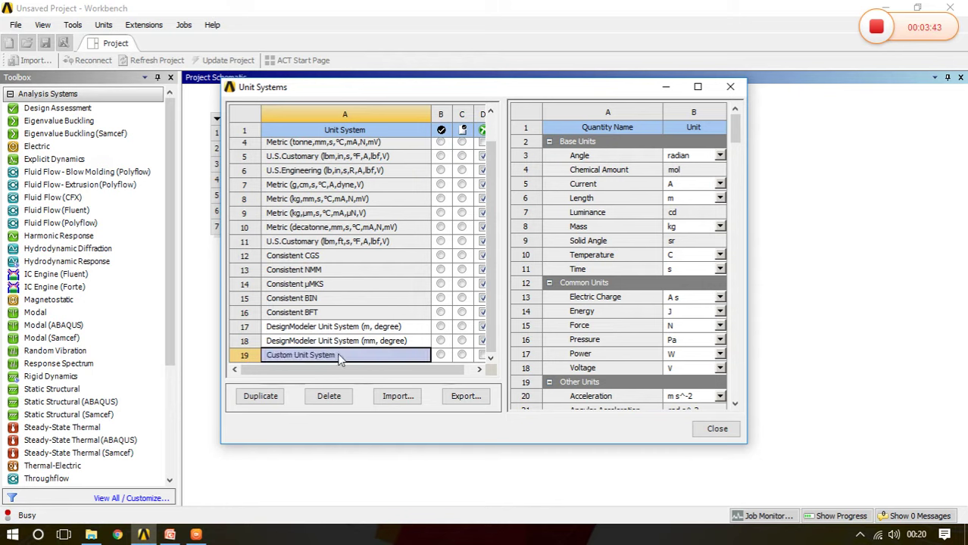
{"action": "left_click", "coordinate": [339, 359]}
{"action": "left_click", "coordinate": [326, 356]}
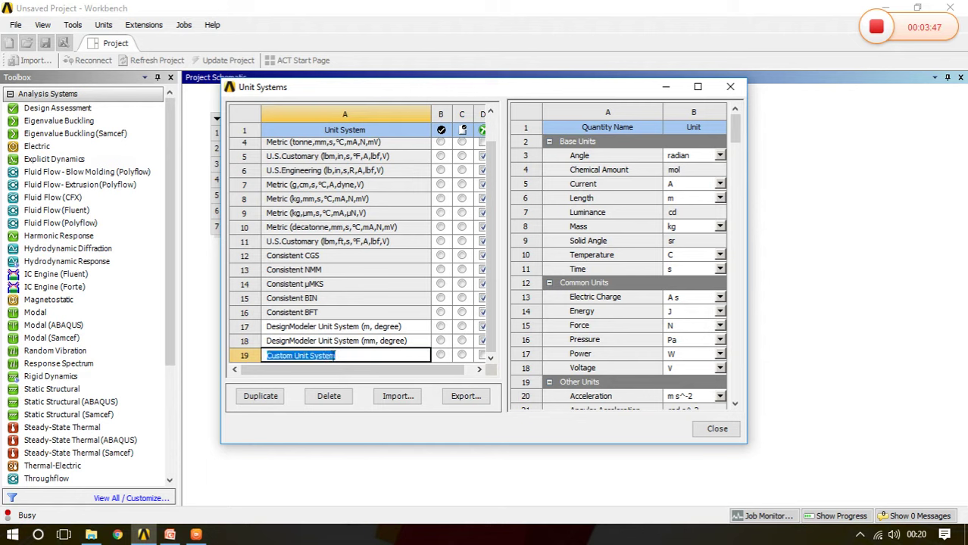
{"action": "type", "text": "CU"}
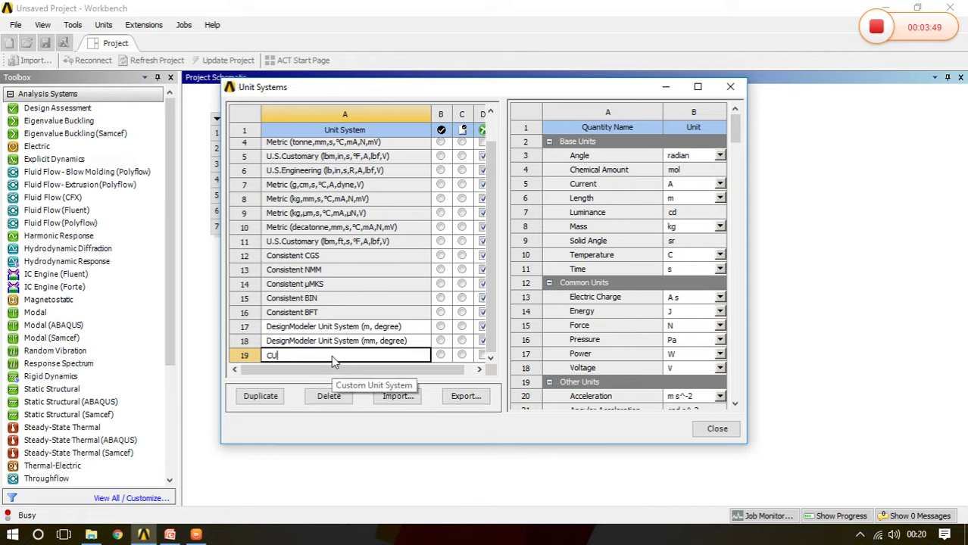
{"action": "type", "text": "STOM"}
{"action": "key", "text": "Escape"}
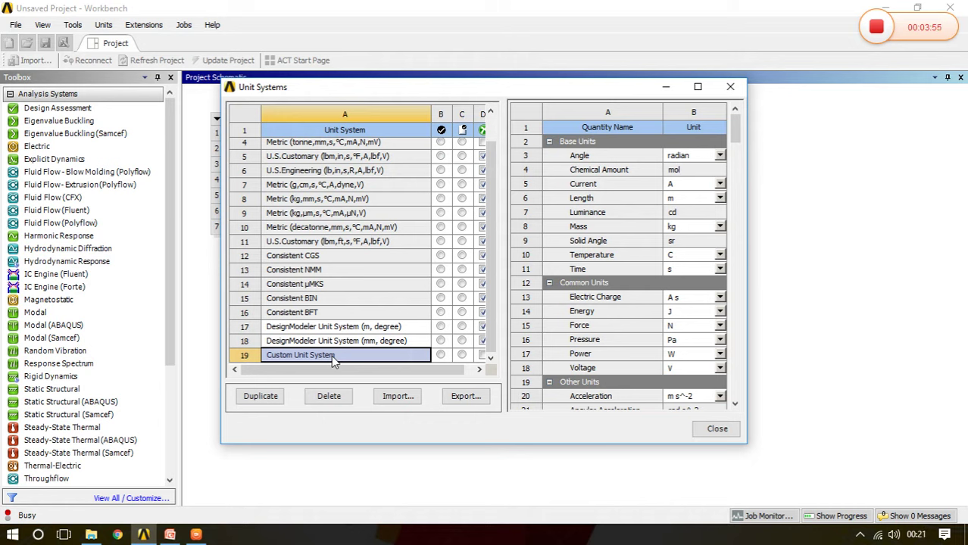
{"action": "left_click", "coordinate": [334, 361]}
{"action": "left_click", "coordinate": [338, 355]}
{"action": "left_click_drag", "start_coordinate": [338, 356], "coordinate": [266, 353]}
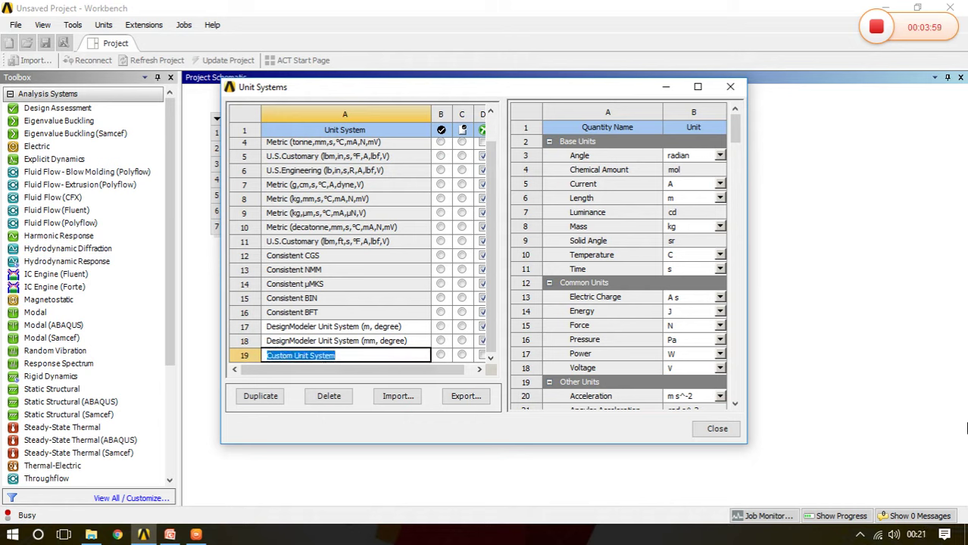
{"action": "type", "text": "CU"}
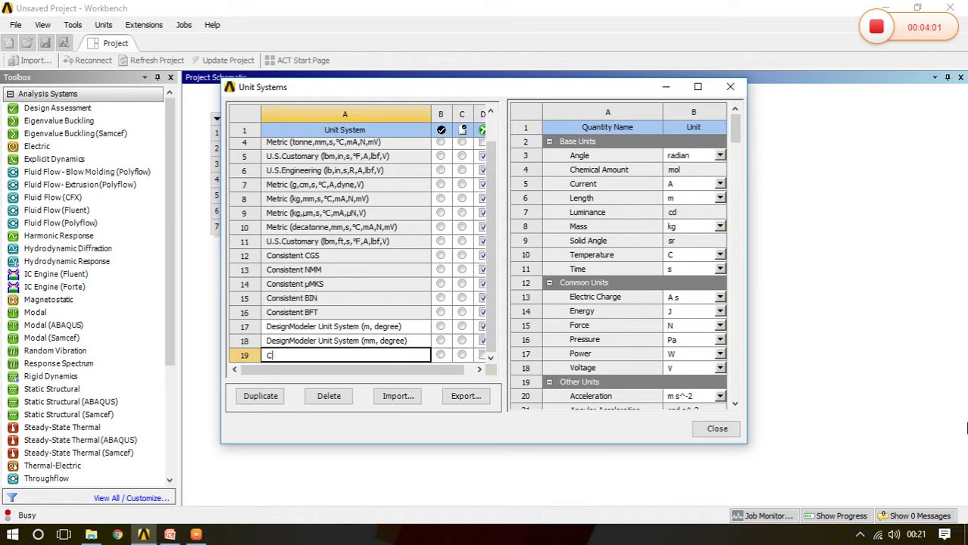
{"action": "key", "text": "BackSpace"}
{"action": "type", "text": "Custom"}
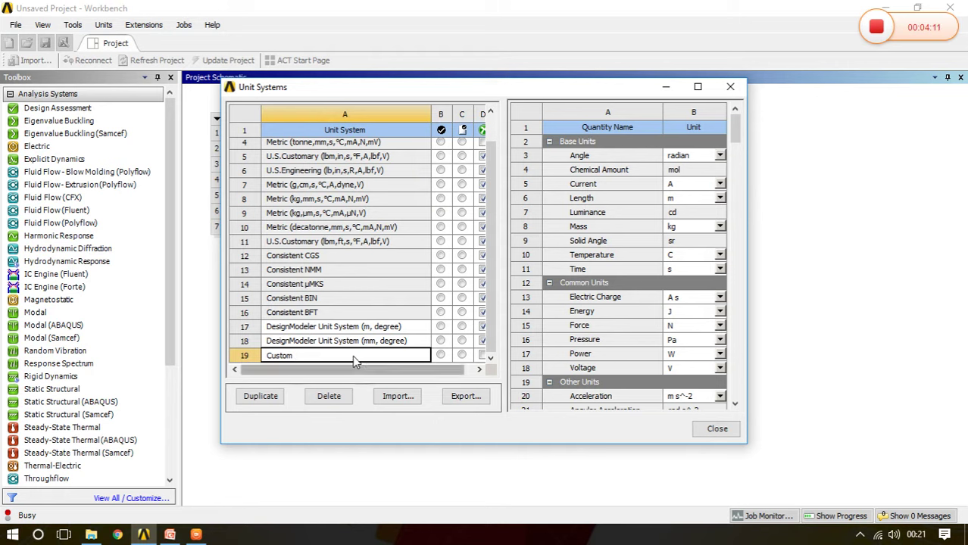
- Make Custom both the active project unit system and the default system
{"action": "left_click", "coordinate": [440, 355]}
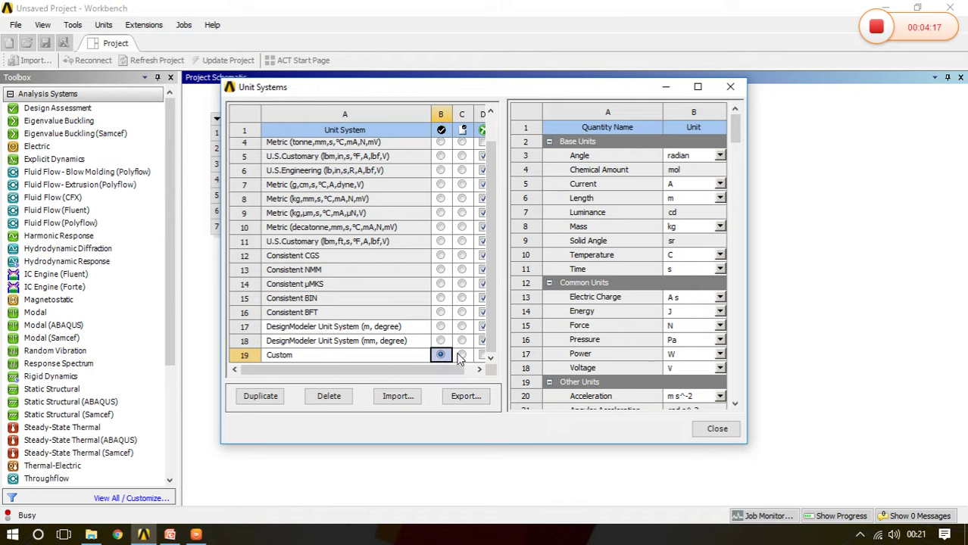
{"action": "left_click", "coordinate": [462, 356]}
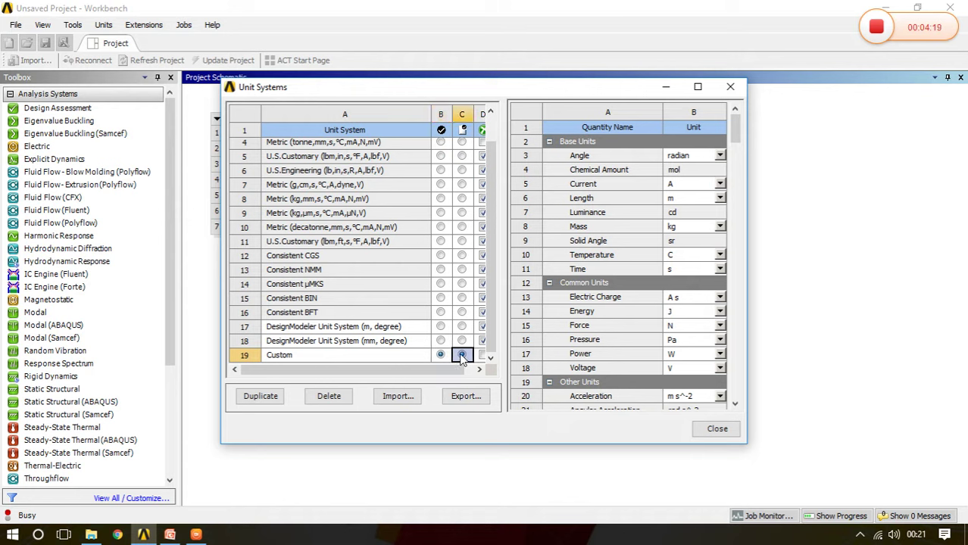
{"action": "left_click", "coordinate": [462, 356]}
- Set Custom's Length unit to mm, keeping Angle in radian and Mass in kg
{"action": "left_click", "coordinate": [720, 156]}
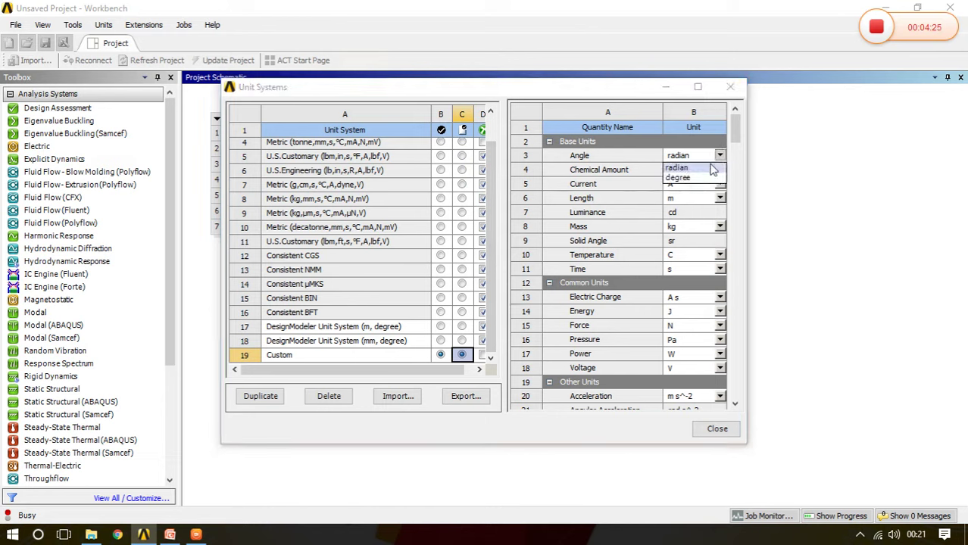
{"action": "left_click", "coordinate": [678, 178]}
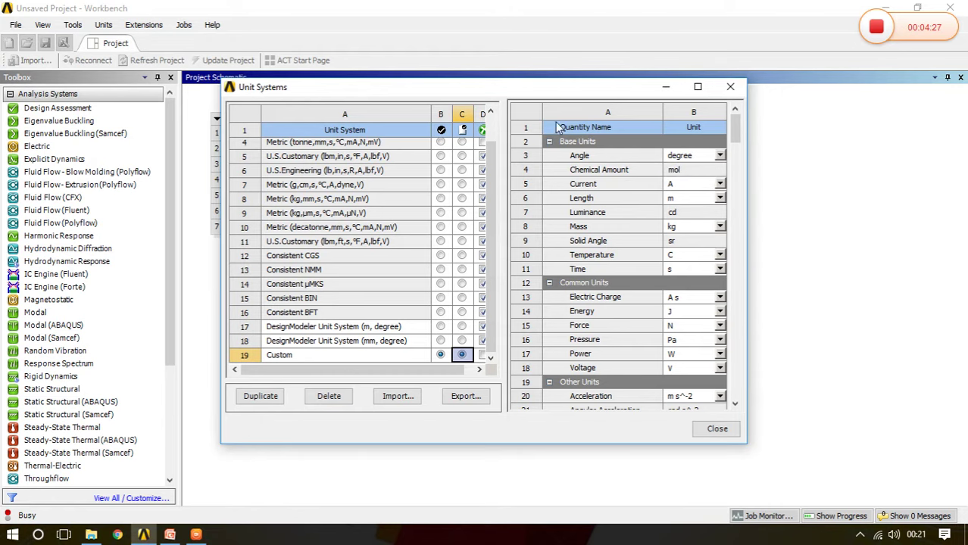
{"action": "left_click_drag", "start_coordinate": [492, 91], "coordinate": [649, 120]}
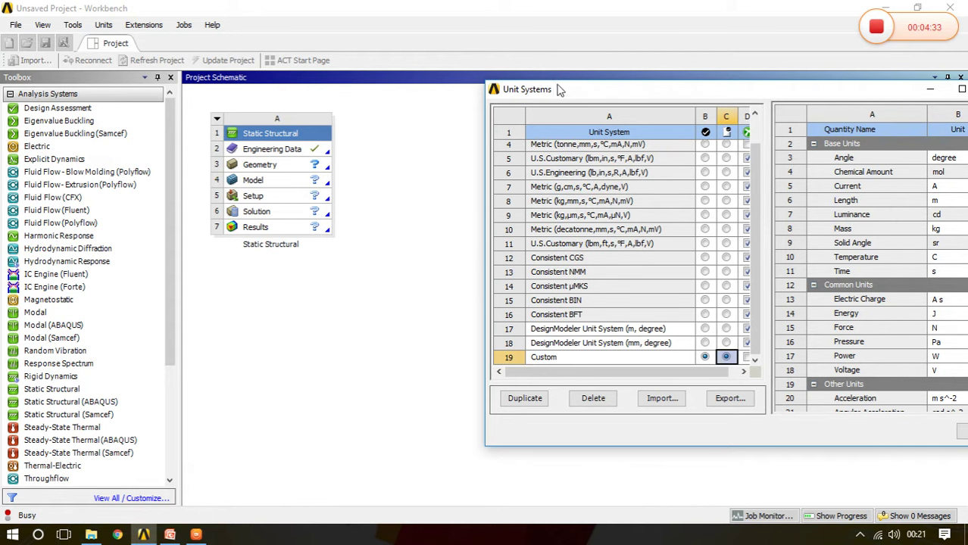
{"action": "left_click_drag", "start_coordinate": [574, 93], "coordinate": [446, 92]}
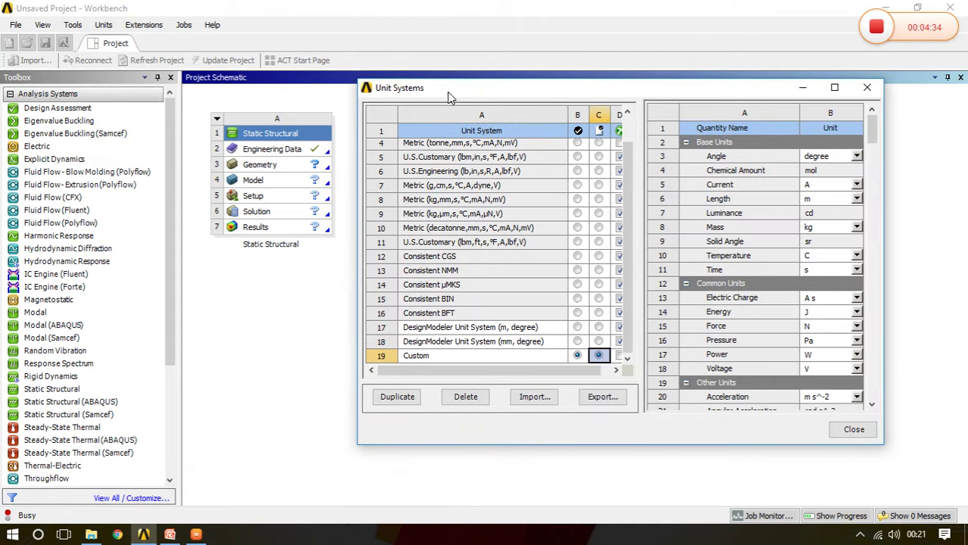
{"action": "left_click", "coordinate": [857, 157]}
{"action": "left_click", "coordinate": [817, 179]}
{"action": "left_click", "coordinate": [856, 199]}
{"action": "left_click", "coordinate": [826, 231]}
{"action": "left_click_drag", "start_coordinate": [564, 92], "coordinate": [660, 93]}
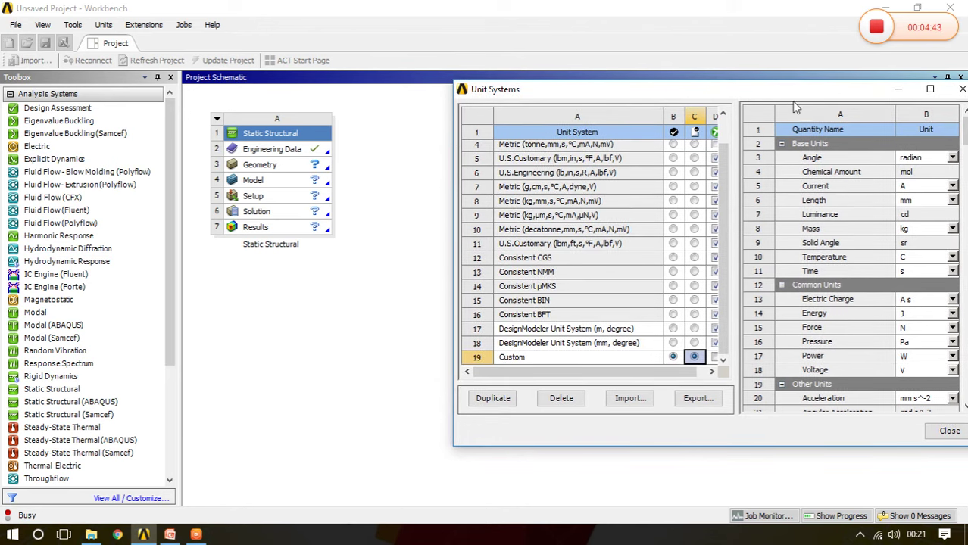
{"action": "left_click_drag", "start_coordinate": [790, 99], "coordinate": [674, 111]}
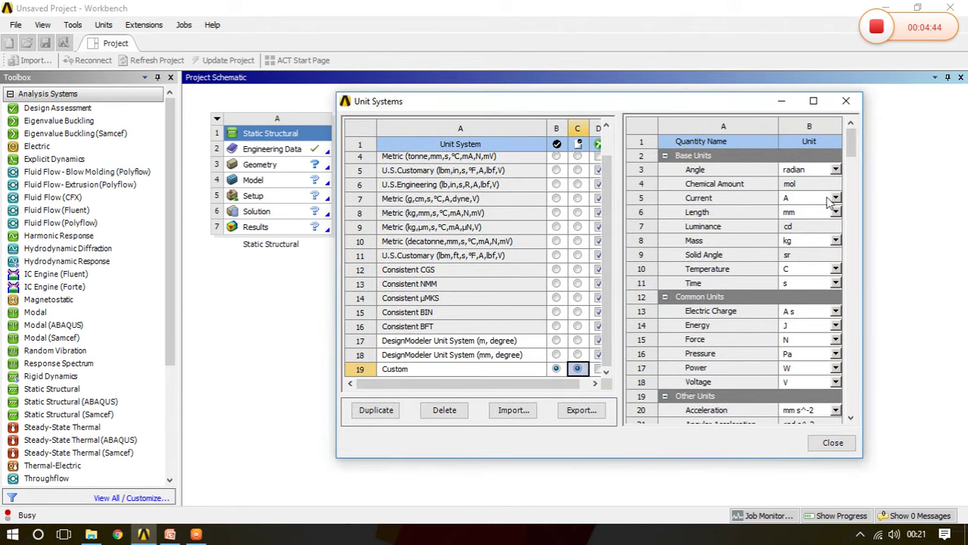
{"action": "left_click", "coordinate": [835, 240]}
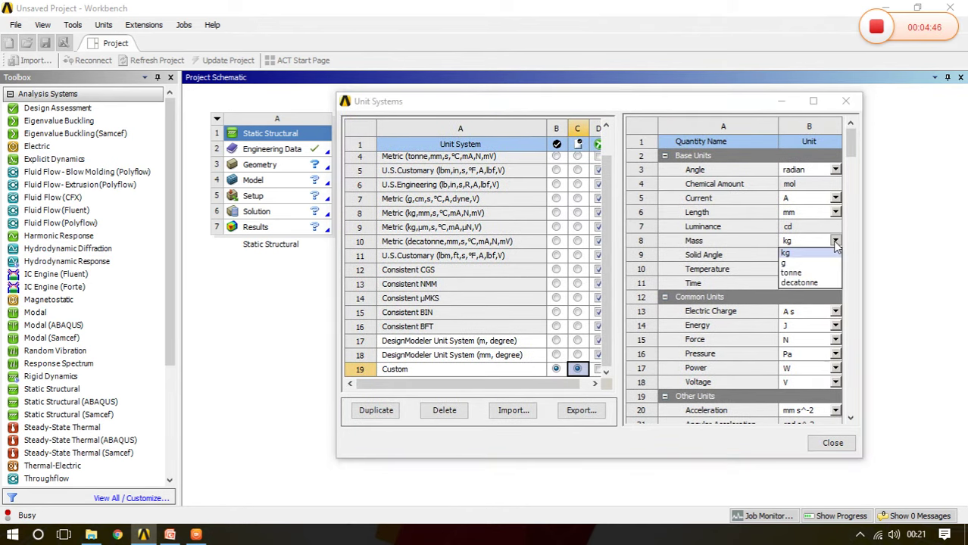
{"action": "left_click", "coordinate": [797, 256]}
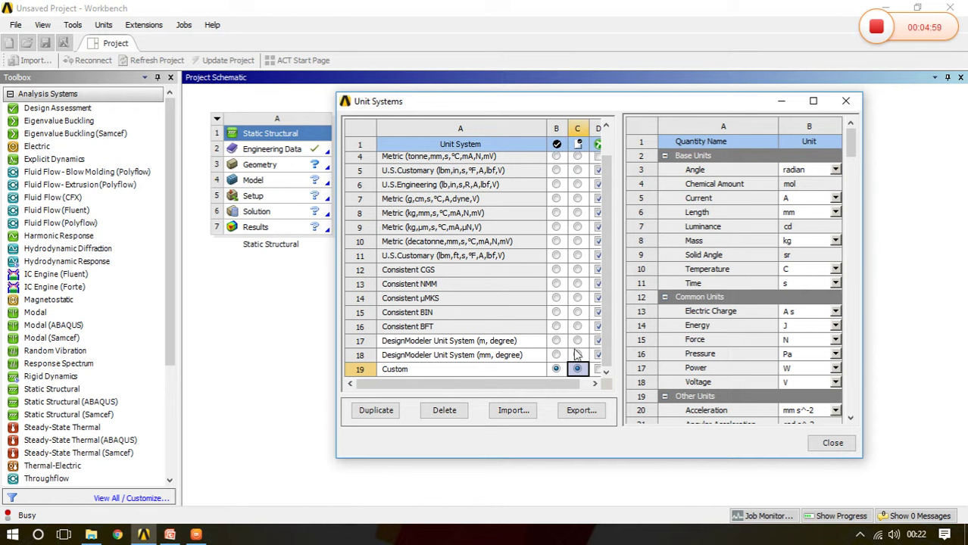
- After the cannot-be-removed warning, make Metric (kg,m,s,°C,A,N,V) active and default again
{"action": "left_click", "coordinate": [400, 370]}
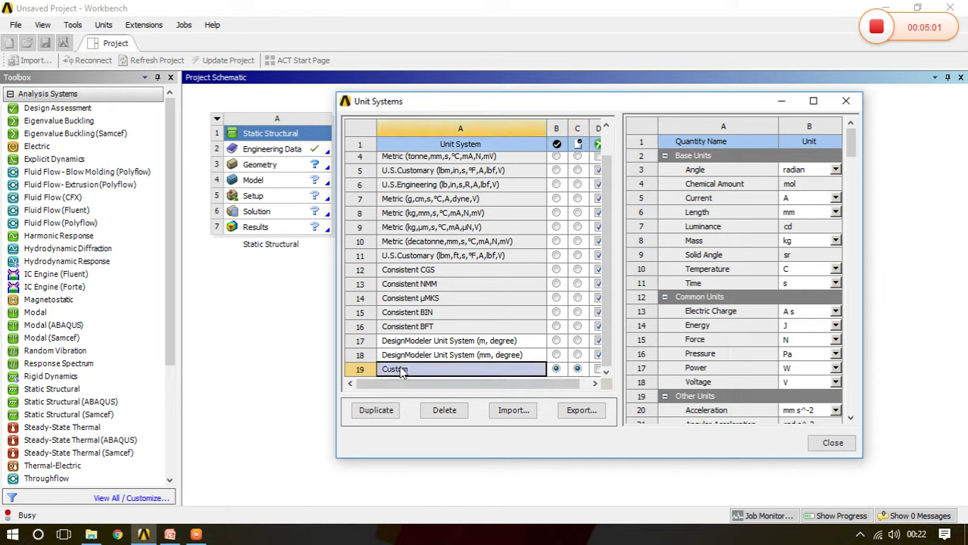
{"action": "left_click", "coordinate": [445, 412]}
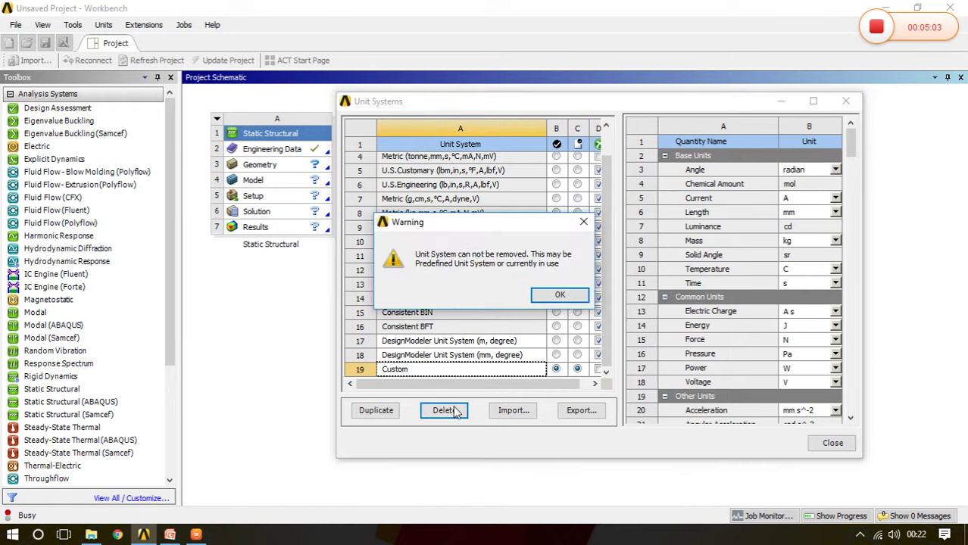
{"action": "left_click", "coordinate": [572, 301]}
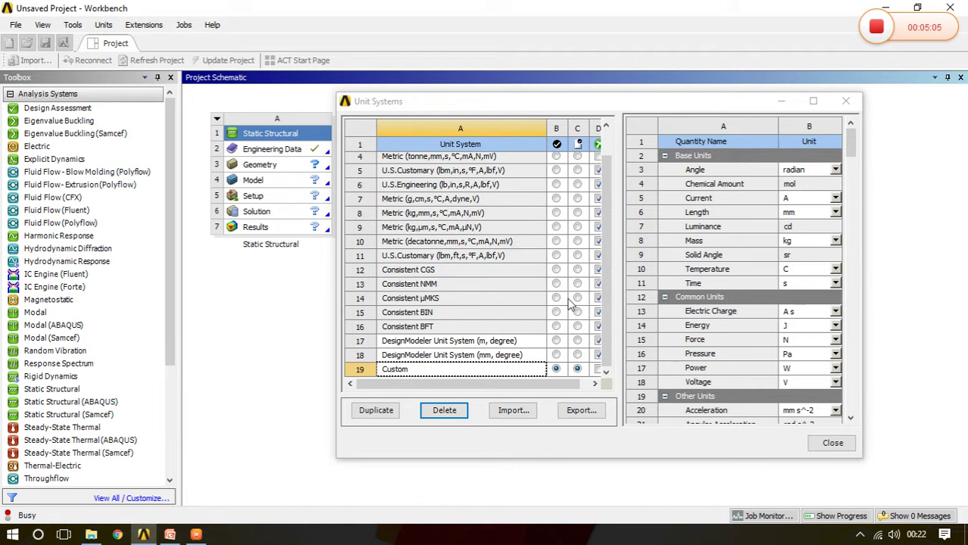
{"action": "left_click", "coordinate": [443, 413]}
{"action": "left_click", "coordinate": [558, 300]}
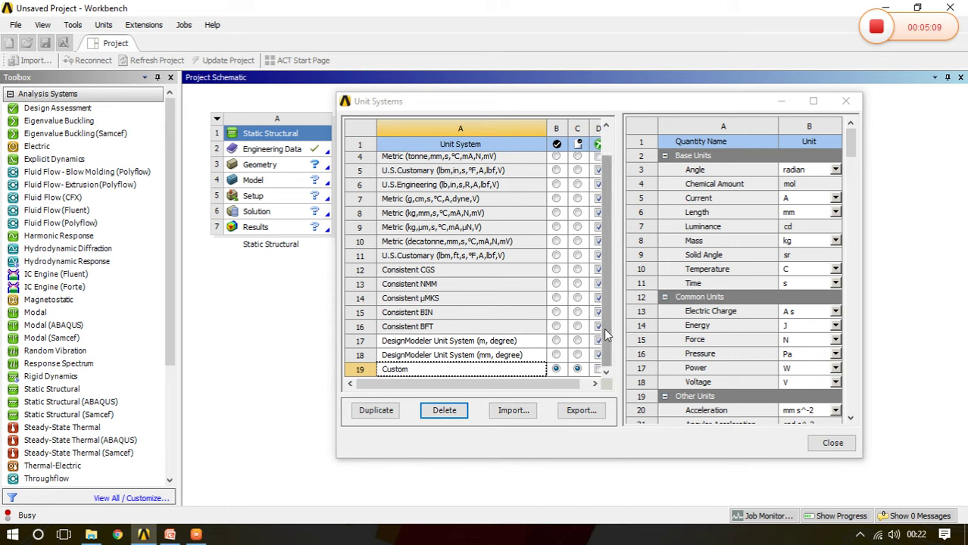
{"action": "scroll", "coordinate": [595, 328], "scroll_direction": "up", "scroll_amount": 1}
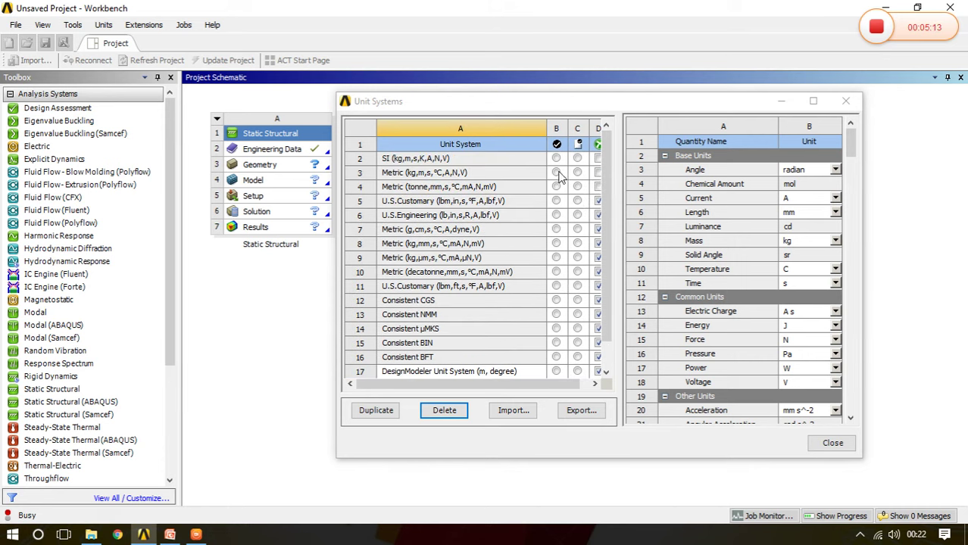
{"action": "left_click", "coordinate": [557, 173]}
{"action": "left_click", "coordinate": [577, 173]}
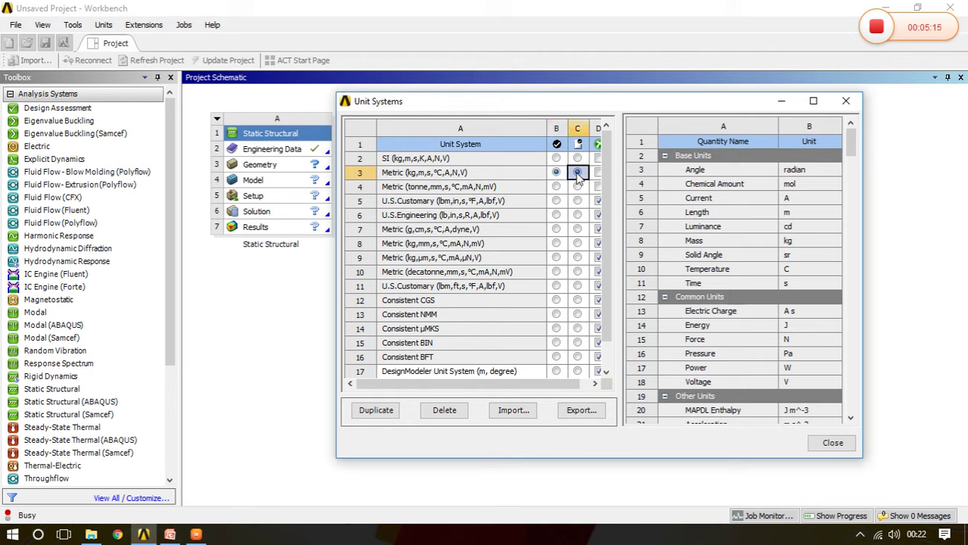
- Delete the Custom unit system and close the Unit Systems window
{"action": "scroll", "coordinate": [606, 266], "scroll_direction": "down", "scroll_amount": 1}
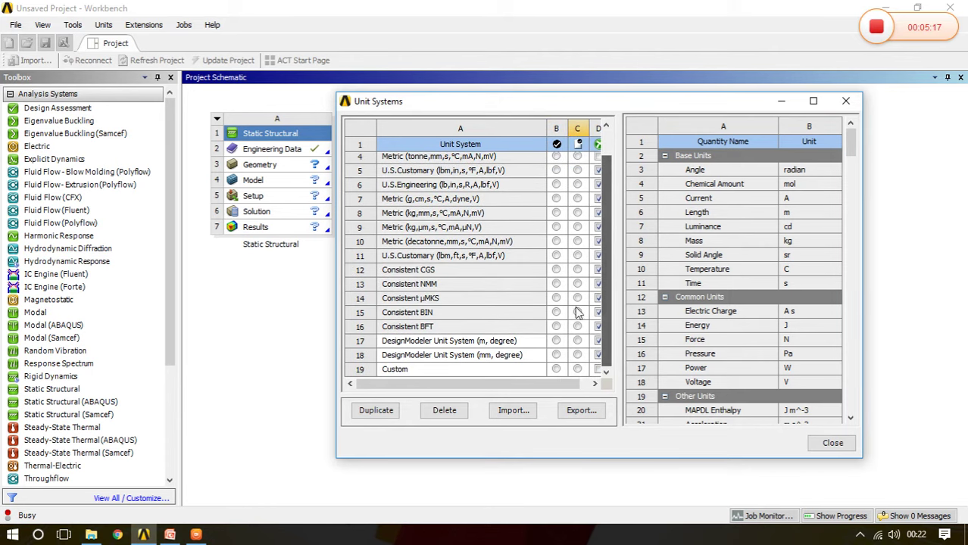
{"action": "left_click", "coordinate": [425, 372]}
{"action": "left_click", "coordinate": [439, 410]}
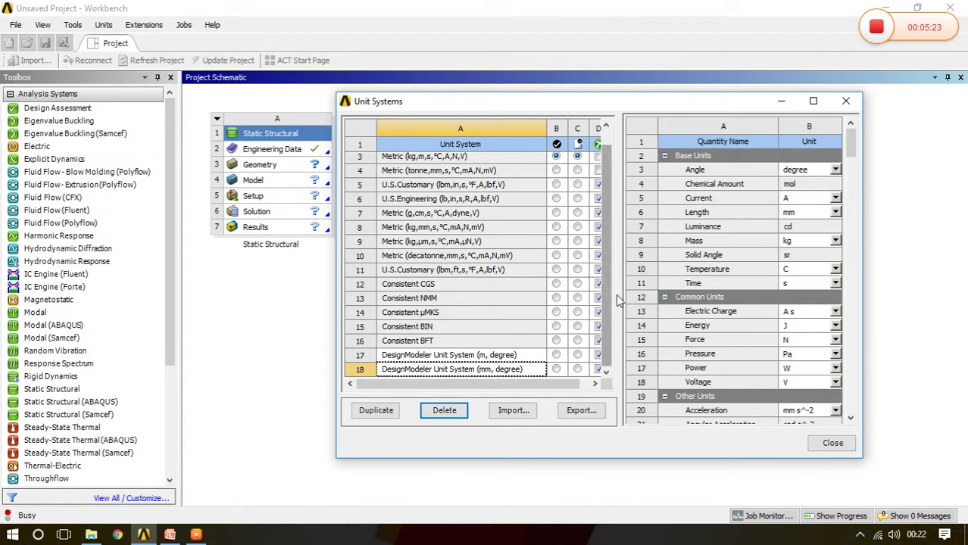
{"action": "scroll", "coordinate": [606, 296], "scroll_direction": "up", "scroll_amount": 1}
{"action": "scroll", "coordinate": [601, 314], "scroll_direction": "down", "scroll_amount": 1}
{"action": "scroll", "coordinate": [600, 315], "scroll_direction": "up", "scroll_amount": 1}
{"action": "scroll", "coordinate": [599, 310], "scroll_direction": "down", "scroll_amount": 1}
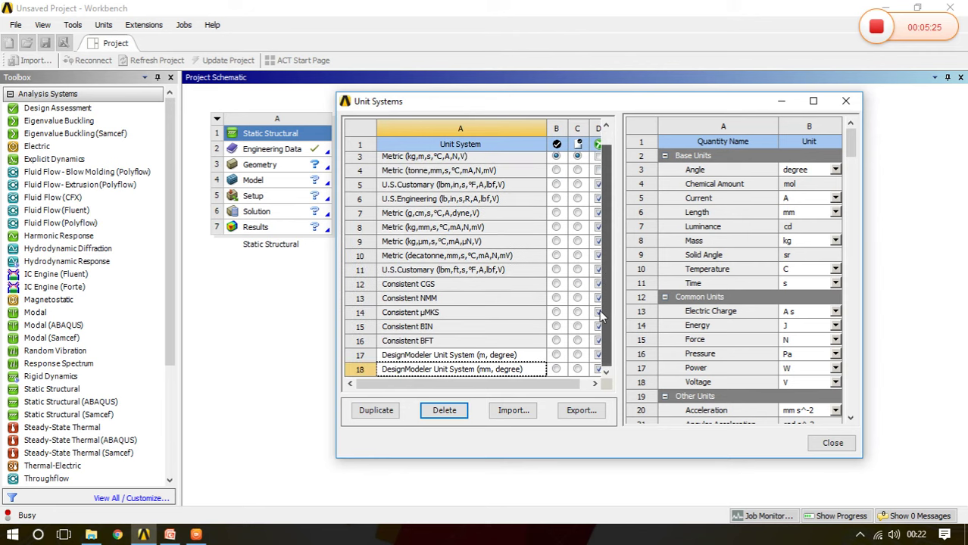
{"action": "left_click", "coordinate": [833, 443]}
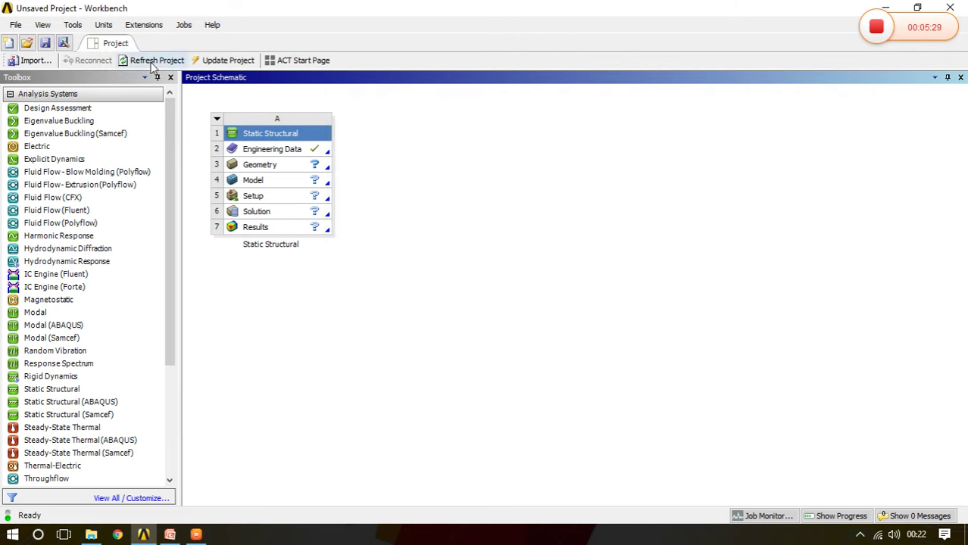
- Check the project unit choices and leave them unchanged
{"action": "left_click", "coordinate": [104, 25]}
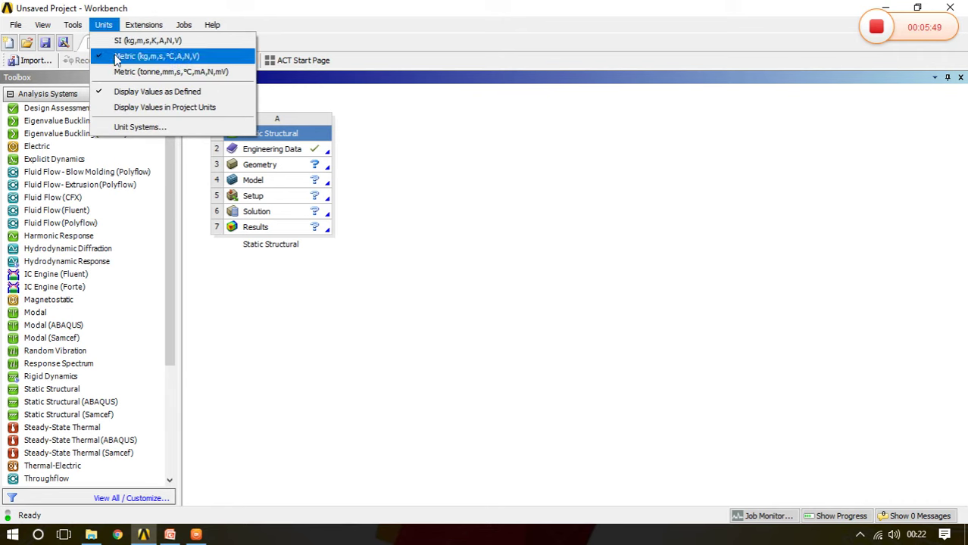
{"action": "left_click", "coordinate": [406, 181]}
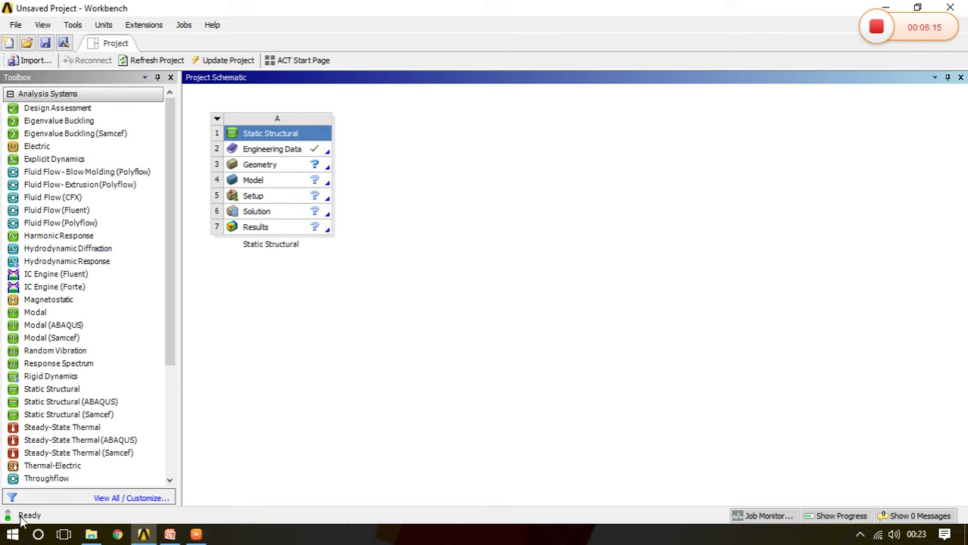
- Launch DesignModeler from the Static Structural system's Geometry cell (A3)
{"action": "left_click", "coordinate": [265, 168]}
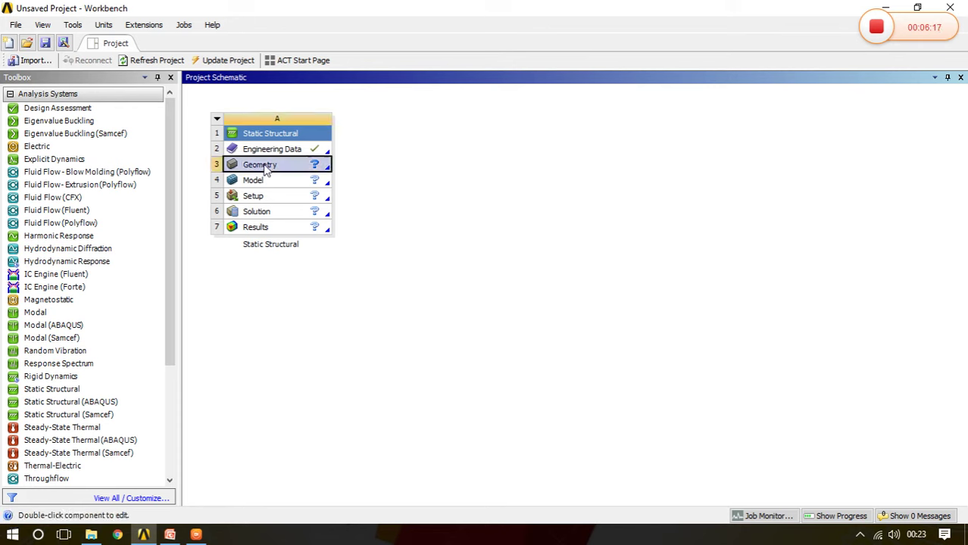
{"action": "double_click", "coordinate": [265, 168]}
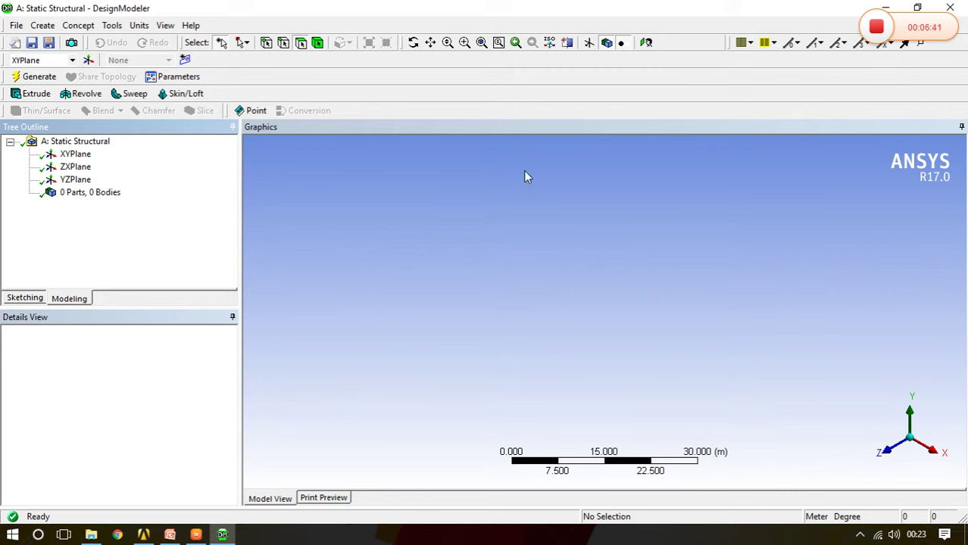
- Import the external geometry file bolt new.igs from the Desktop's contact folder
{"action": "left_click", "coordinate": [17, 27]}
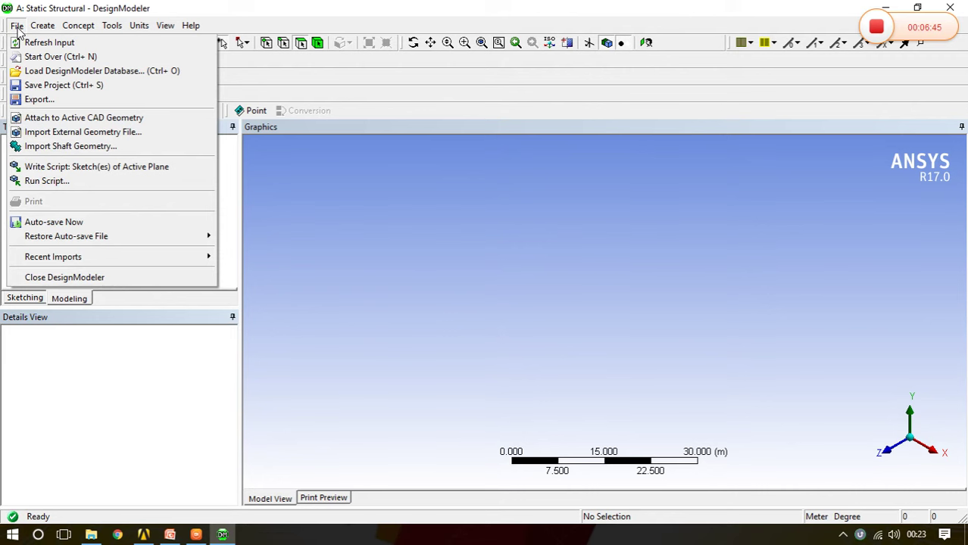
{"action": "left_click", "coordinate": [43, 134]}
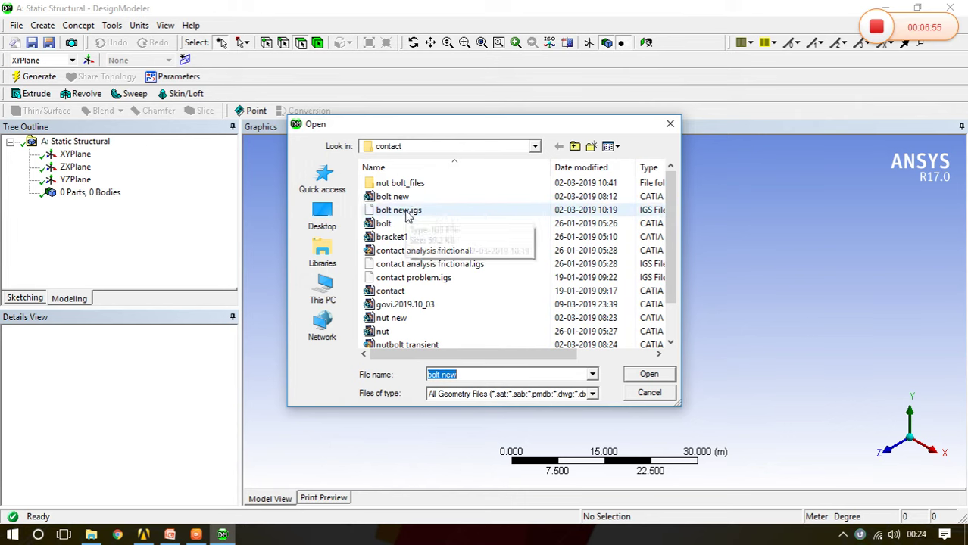
{"action": "left_click", "coordinate": [575, 147]}
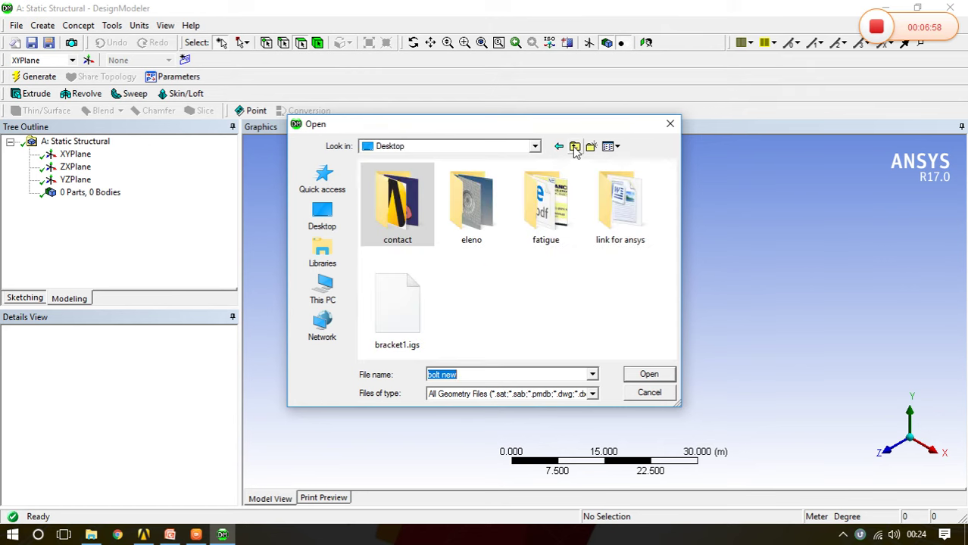
{"action": "left_click", "coordinate": [400, 213]}
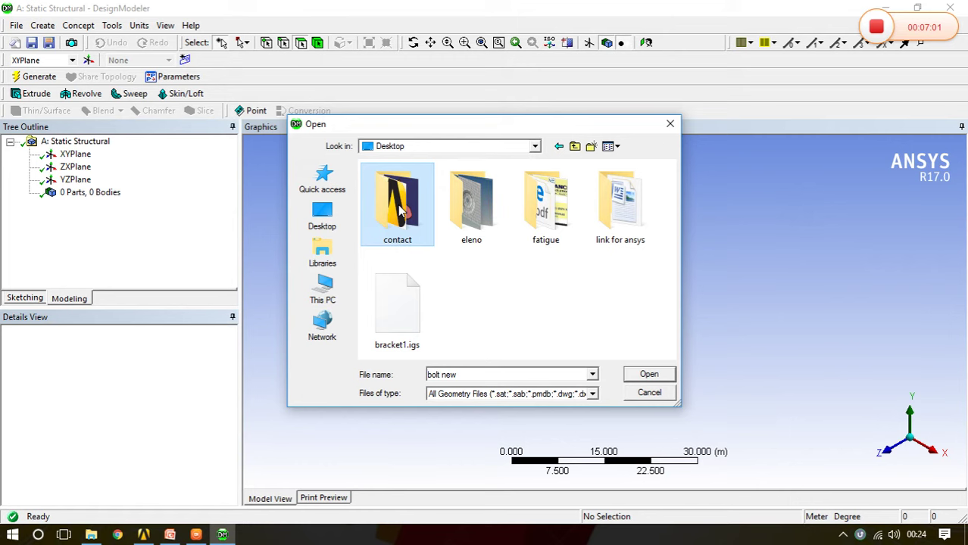
{"action": "double_click", "coordinate": [399, 212]}
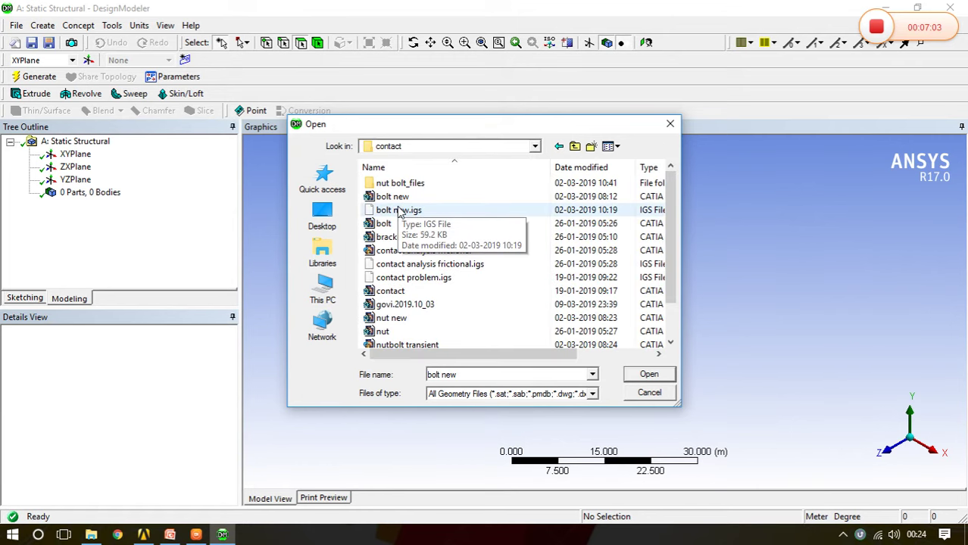
{"action": "left_click", "coordinate": [399, 210]}
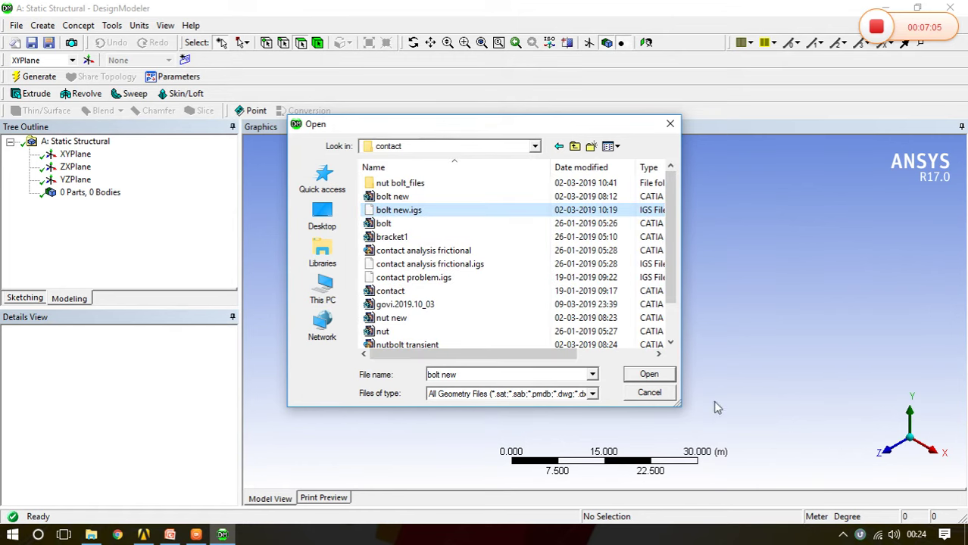
{"action": "left_click", "coordinate": [650, 375]}
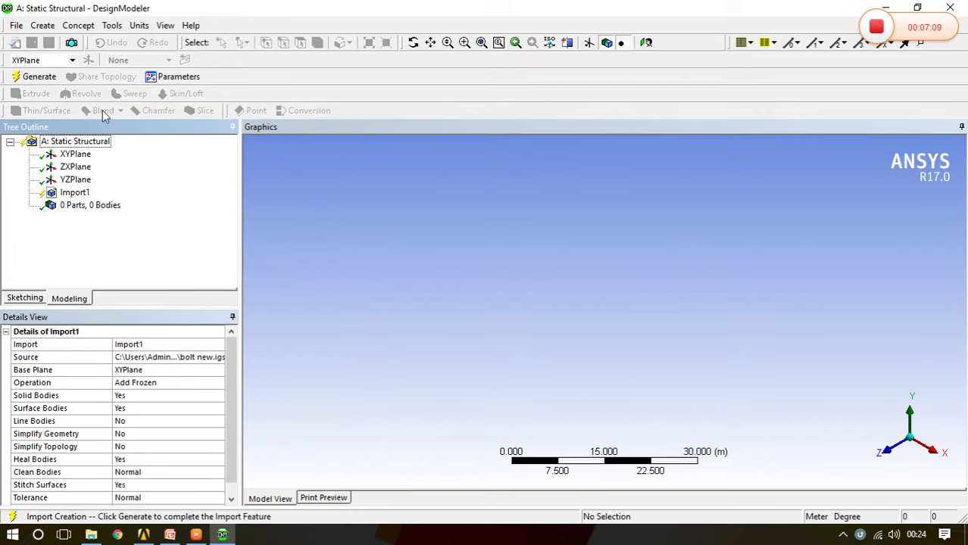
- Generate Import1 and turn off Frozen Body Transparency so the bolt displays as a solid
{"action": "left_click", "coordinate": [40, 77]}
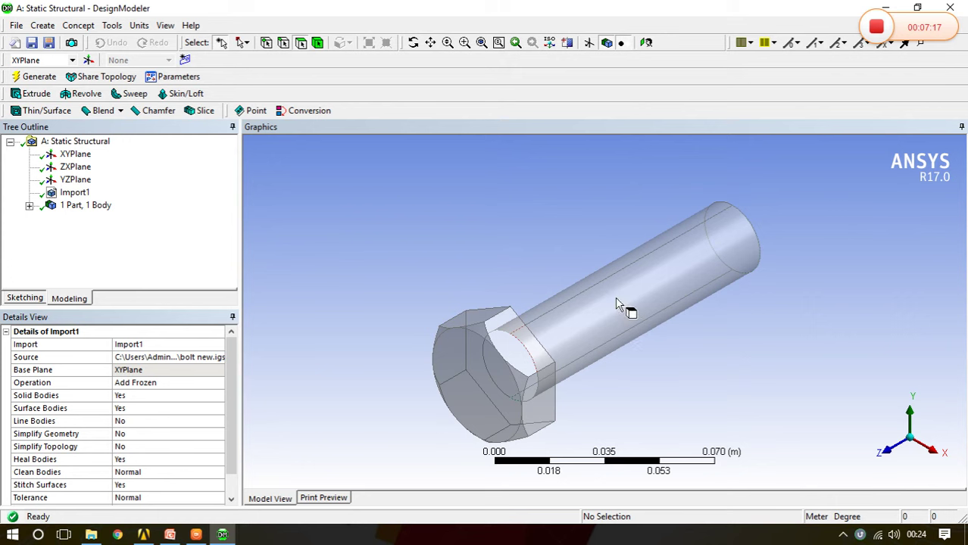
{"action": "left_click", "coordinate": [165, 25]}
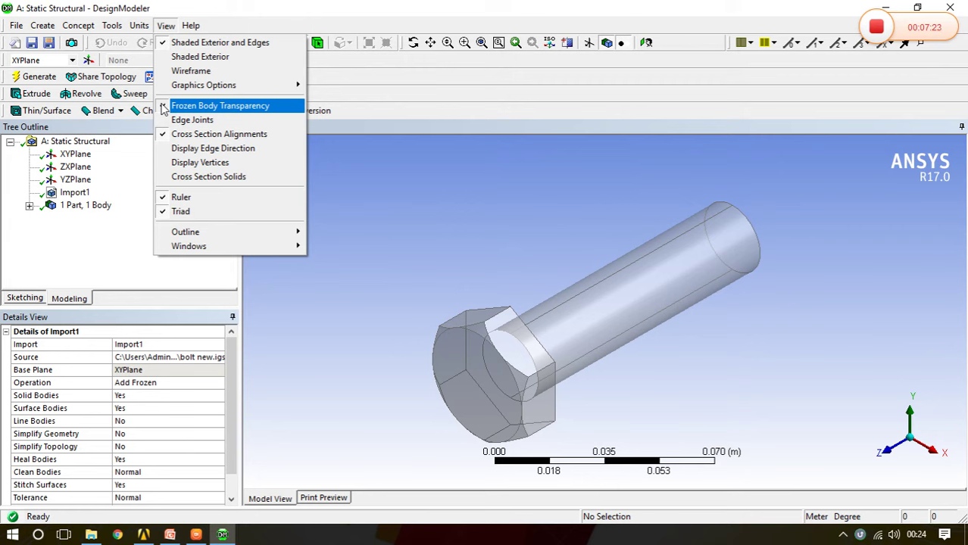
{"action": "left_click", "coordinate": [163, 106]}
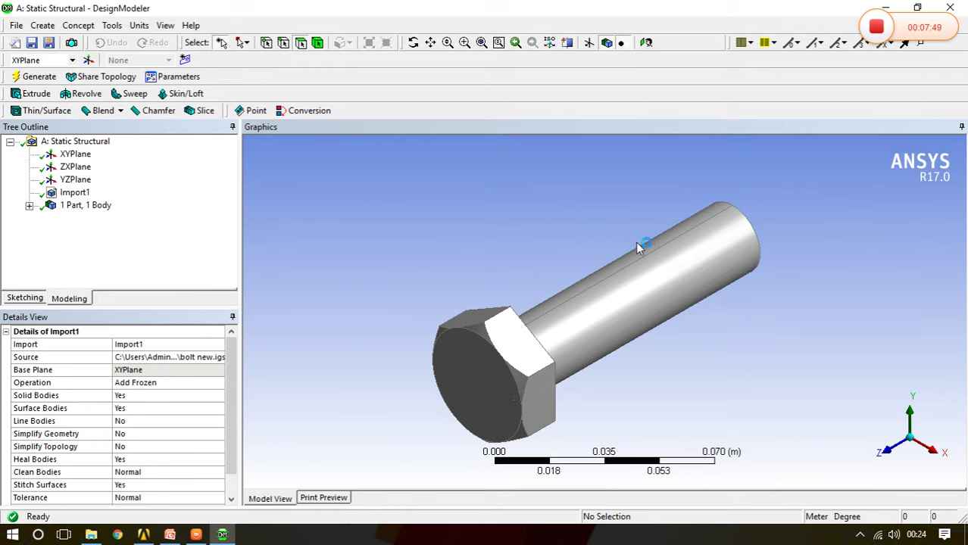
- Zoom in and out on the bolt, orbit until its end faces the viewer, then pan it across
{"action": "scroll", "coordinate": [605, 267], "scroll_direction": "up", "scroll_amount": 3}
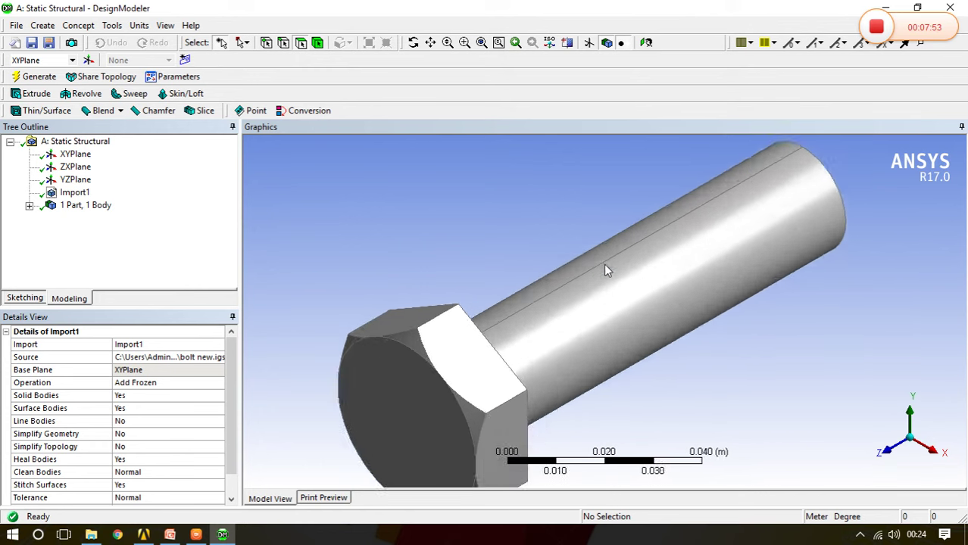
{"action": "scroll", "coordinate": [603, 264], "scroll_direction": "down", "scroll_amount": 3}
{"action": "scroll", "coordinate": [604, 264], "scroll_direction": "down", "scroll_amount": 1}
{"action": "scroll", "coordinate": [603, 263], "scroll_direction": "up", "scroll_amount": 3}
{"action": "scroll", "coordinate": [604, 263], "scroll_direction": "down", "scroll_amount": 4}
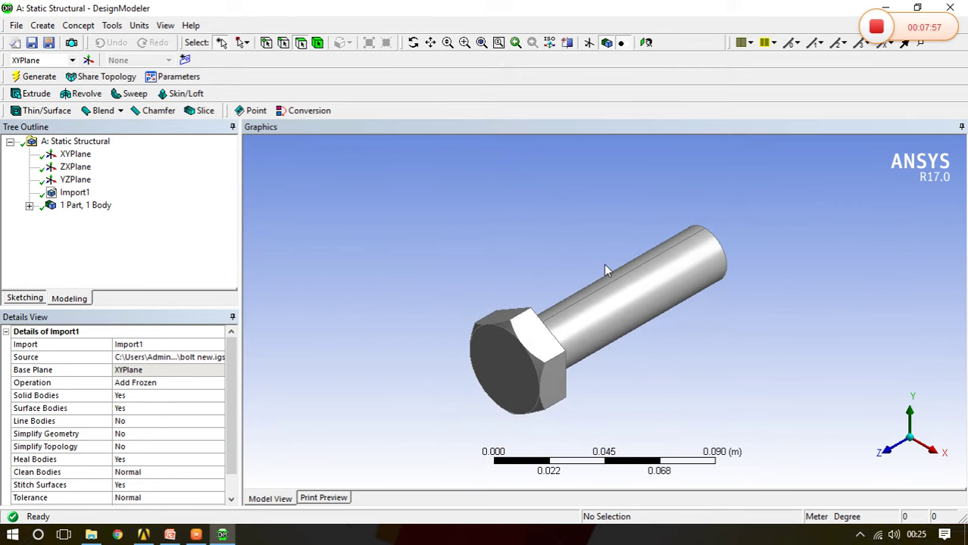
{"action": "scroll", "coordinate": [604, 263], "scroll_direction": "up", "scroll_amount": 2}
{"action": "scroll", "coordinate": [603, 263], "scroll_direction": "down", "scroll_amount": 2}
{"action": "scroll", "coordinate": [604, 264], "scroll_direction": "up", "scroll_amount": 1}
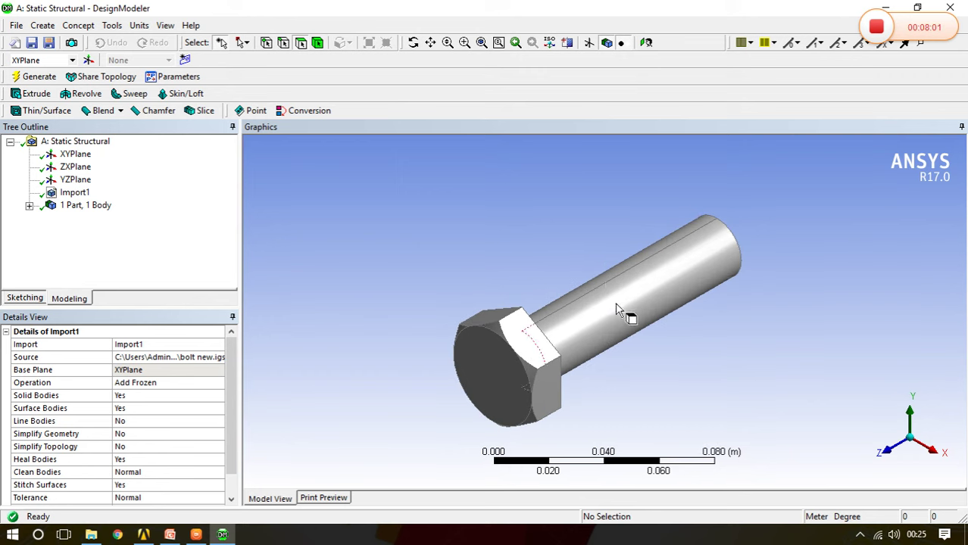
{"action": "middle_click_drag", "start_coordinate": [617, 311], "coordinate": [615, 303]}
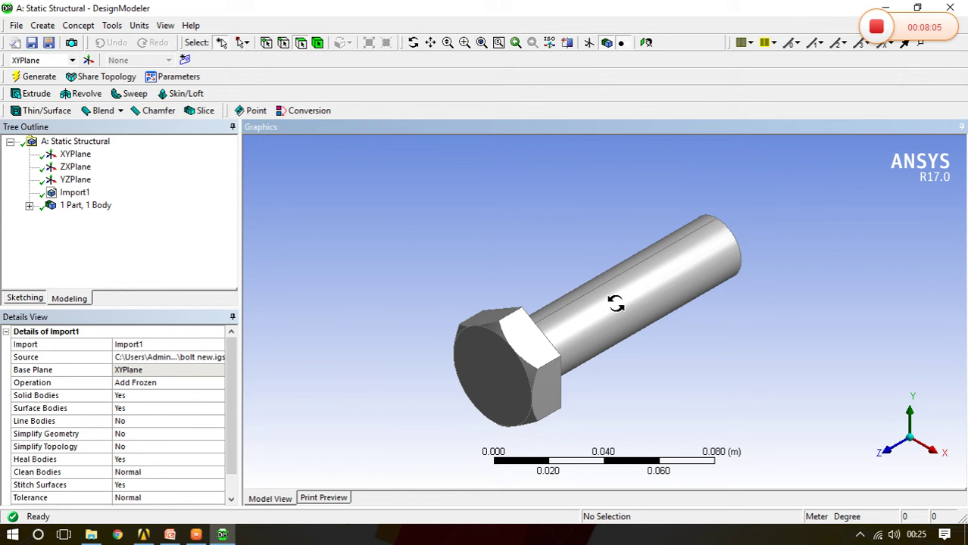
{"action": "mouse_move", "coordinate": [615, 303]}
{"action": "middle_mouse_down"}
{"action": "mouse_move", "coordinate": [620, 263]}
{"action": "mouse_move", "coordinate": [596, 316]}
{"action": "mouse_move", "coordinate": [608, 424]}
{"action": "mouse_move", "coordinate": [658, 255]}
{"action": "mouse_move", "coordinate": [607, 162]}
{"action": "mouse_move", "coordinate": [652, 190]}
{"action": "mouse_move", "coordinate": [663, 218]}
{"action": "mouse_move", "coordinate": [652, 252]}
{"action": "mouse_move", "coordinate": [606, 258]}
{"action": "mouse_move", "coordinate": [603, 230]}
{"action": "mouse_move", "coordinate": [708, 272]}
{"action": "mouse_move", "coordinate": [587, 268]}
{"action": "mouse_move", "coordinate": [639, 430]}
{"action": "mouse_move", "coordinate": [612, 297]}
{"action": "mouse_move", "coordinate": [715, 392]}
{"action": "mouse_move", "coordinate": [618, 296]}
{"action": "middle_mouse_up"}
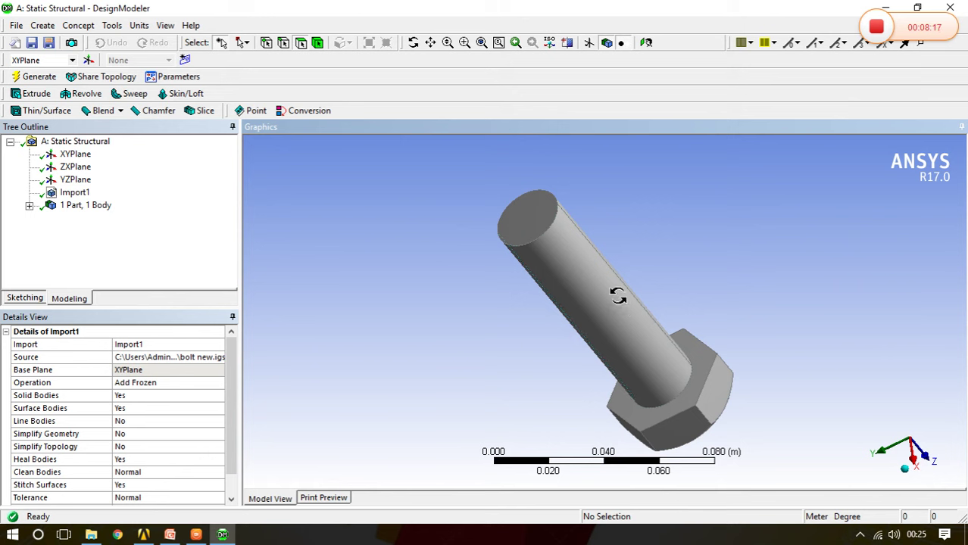
{"action": "middle_click_drag", "start_coordinate": [618, 296], "coordinate": [650, 388]}
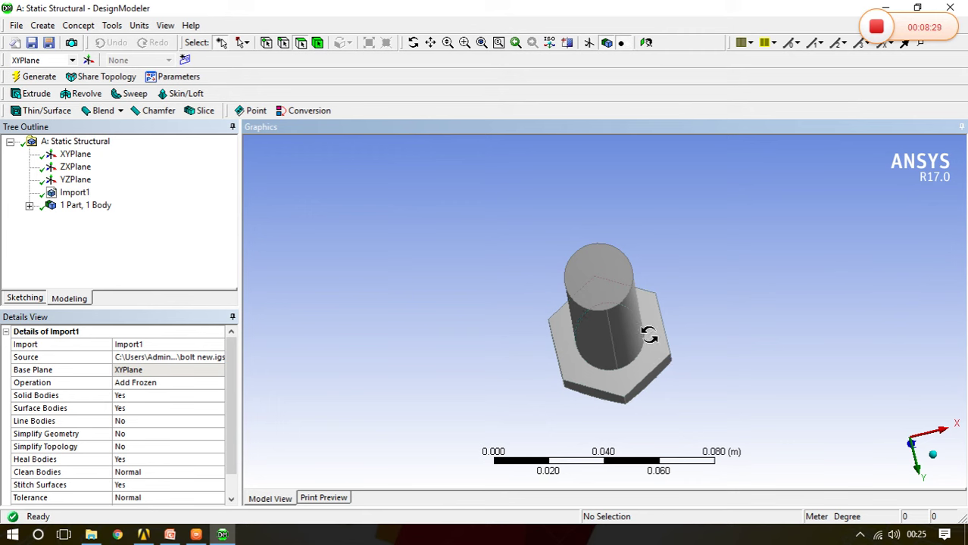
{"action": "middle_click_drag", "start_coordinate": [649, 336], "coordinate": [529, 511], "text": "ctrl"}
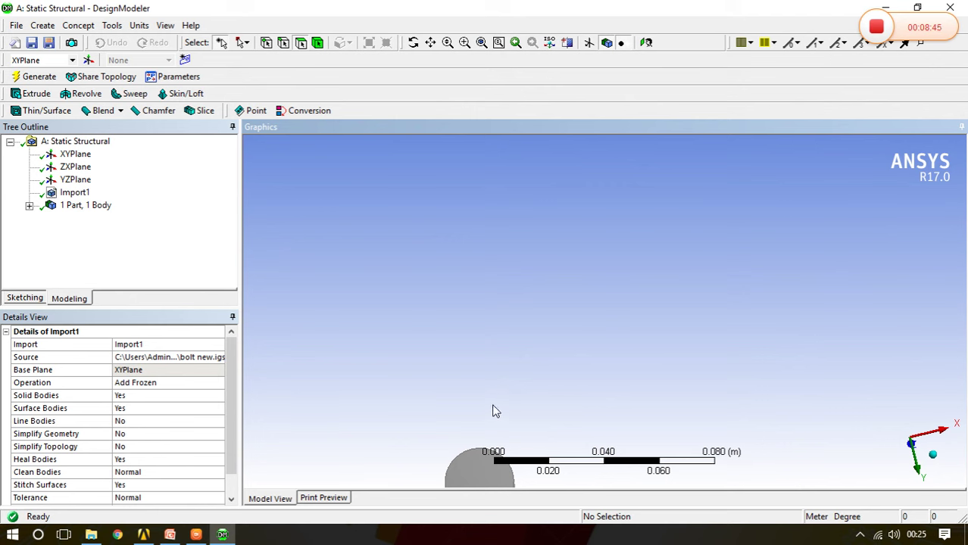
- Look straight at the hex head end, then tilt and zoom to frame the whole bolt
{"action": "scroll", "coordinate": [546, 306], "scroll_direction": "down", "scroll_amount": 3}
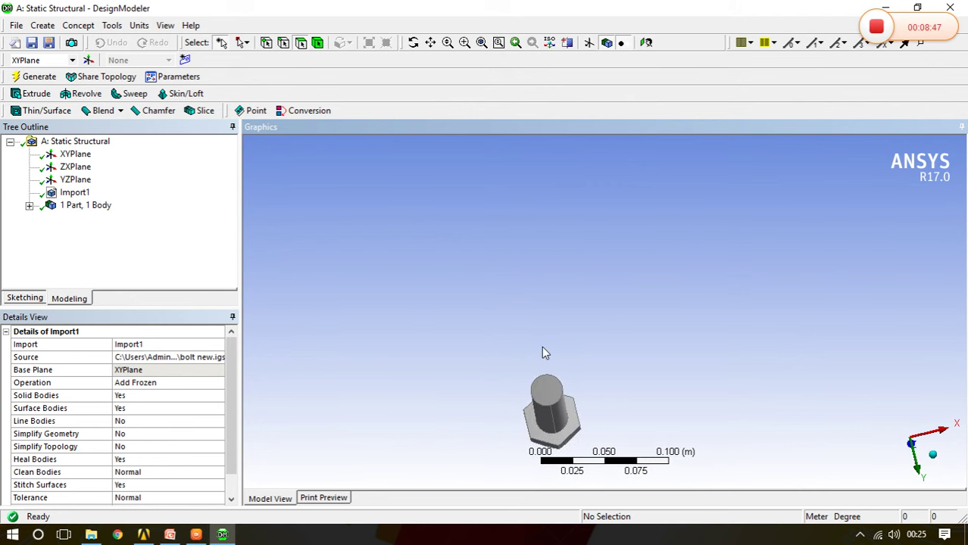
{"action": "middle_click_drag", "start_coordinate": [542, 368], "coordinate": [532, 405]}
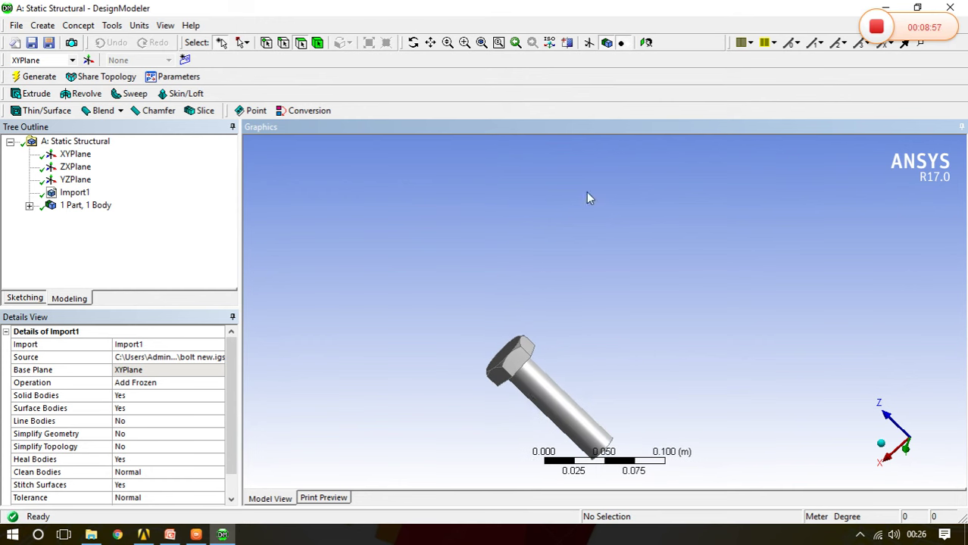
{"action": "left_click", "coordinate": [646, 43]}
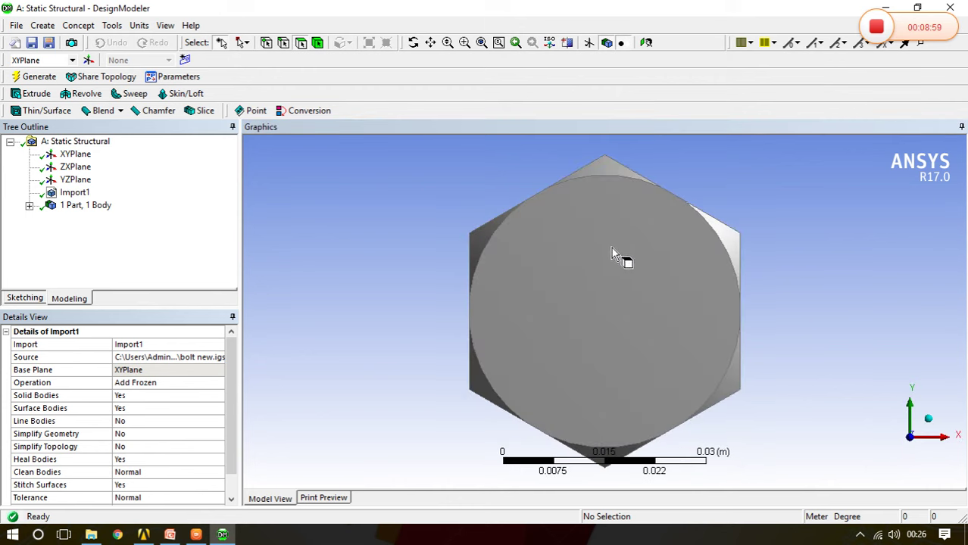
{"action": "middle_click_drag", "start_coordinate": [613, 250], "coordinate": [564, 208]}
{"action": "scroll", "coordinate": [559, 203], "scroll_direction": "down", "scroll_amount": 2}
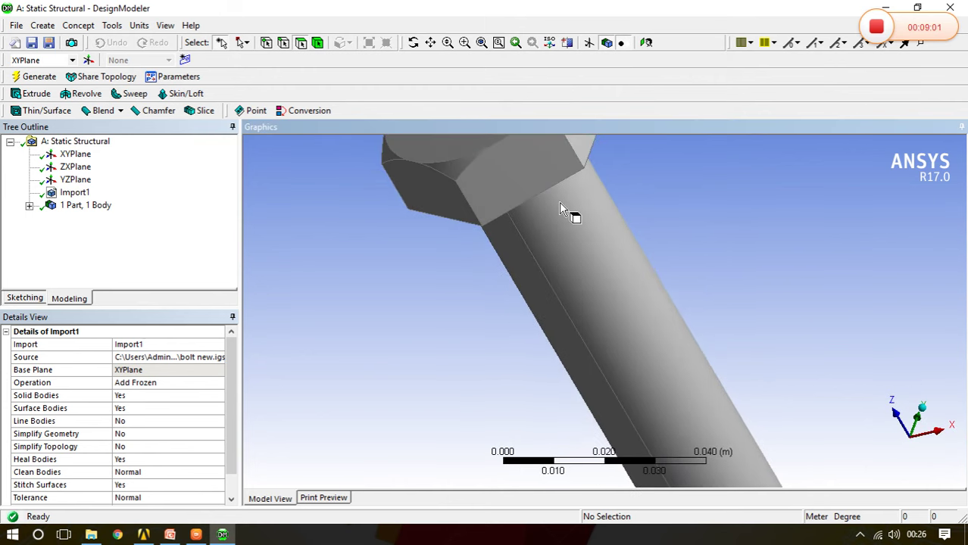
{"action": "scroll", "coordinate": [593, 262], "scroll_direction": "up", "scroll_amount": 1}
{"action": "scroll", "coordinate": [593, 262], "scroll_direction": "down", "scroll_amount": 3}
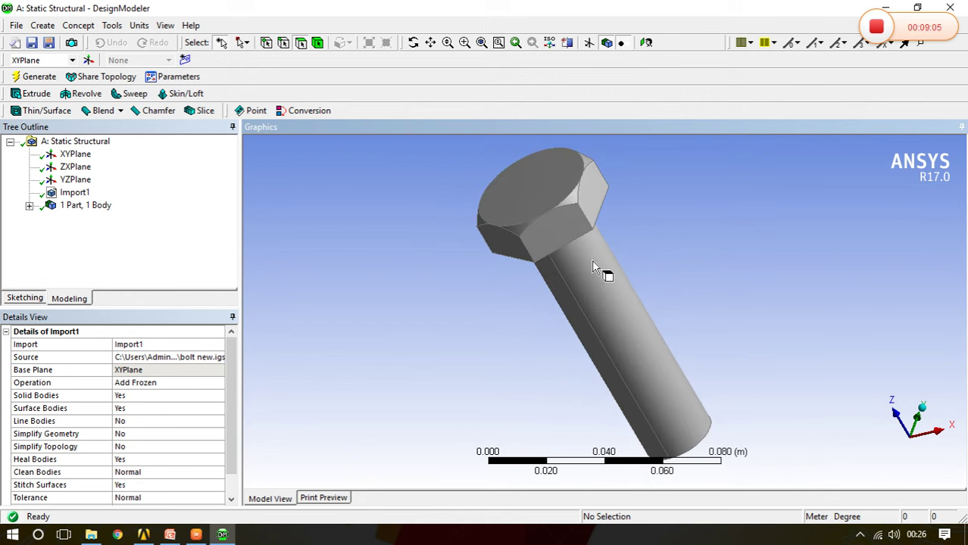